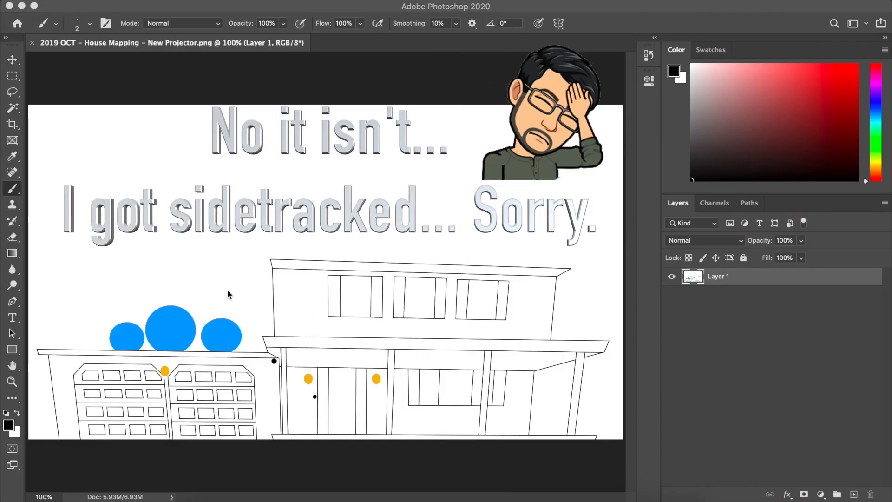
Rename Layer 1, which holds the house drawing, to "Template Lines"
{"action": "double_click", "coordinate": [717, 277]}
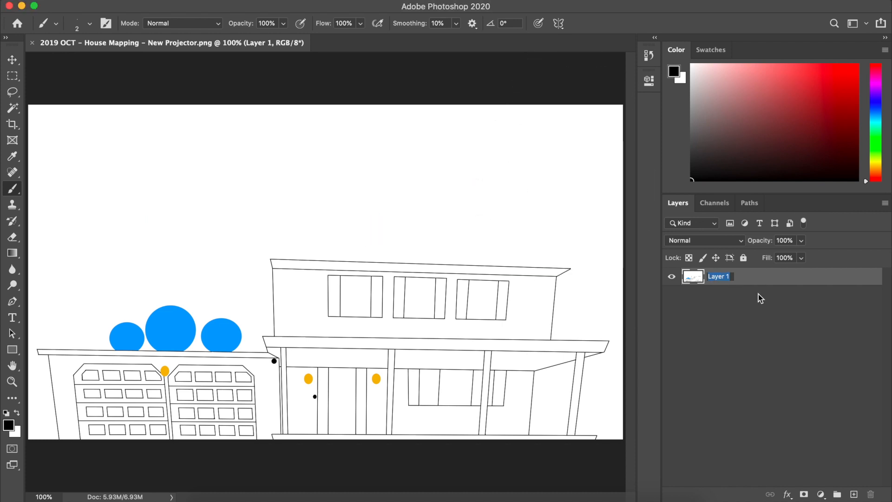
{"action": "type", "text": "Template"}
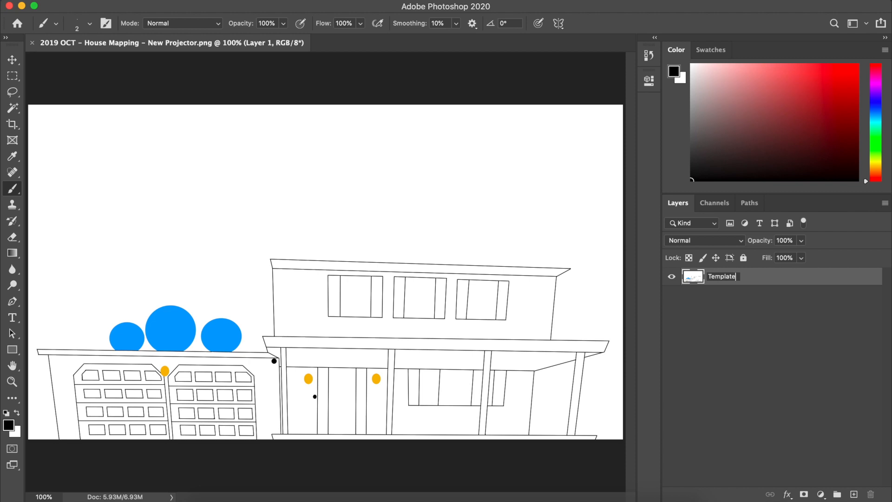
{"action": "type", "text": " Lines"}
{"action": "key", "text": "Return"}
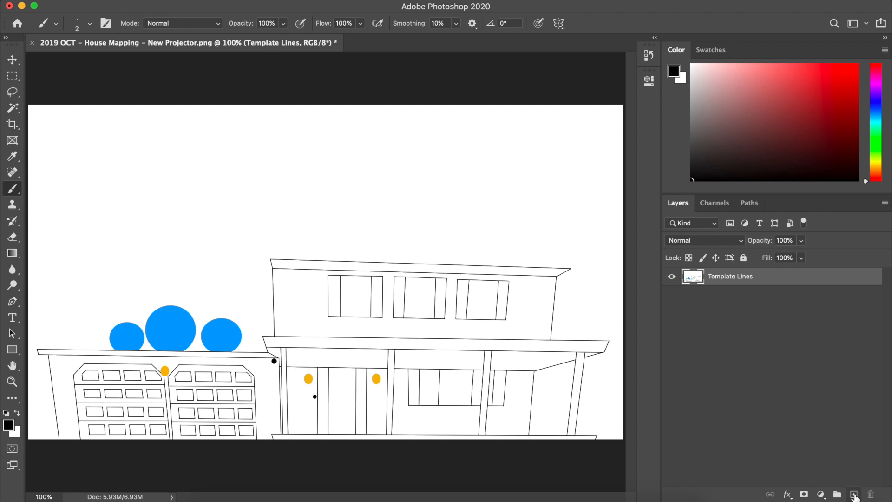
Toggle the Template Lines layer's visibility off and on to check what lies behind it, leaving it shown
{"action": "left_click", "coordinate": [671, 277]}
{"action": "left_click", "coordinate": [671, 277]}
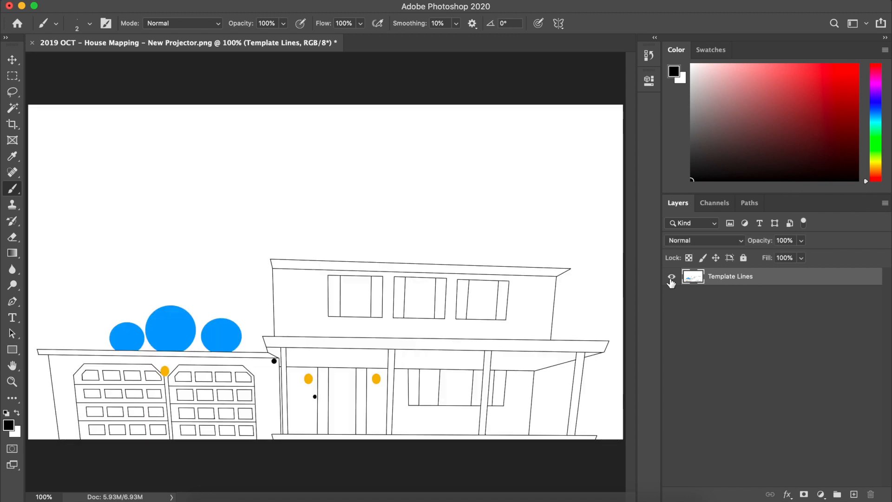
{"action": "left_click", "coordinate": [671, 277]}
{"action": "left_click", "coordinate": [671, 278]}
{"action": "left_click", "coordinate": [672, 277]}
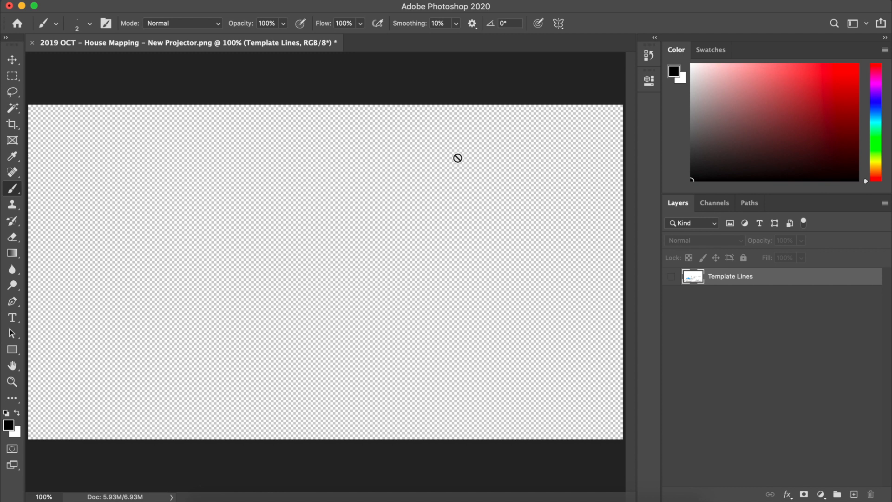
{"action": "left_click", "coordinate": [672, 276]}
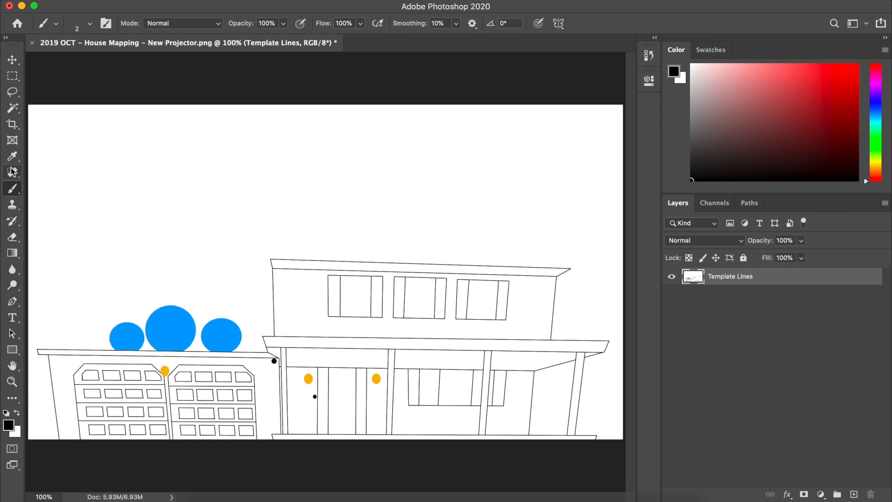
Select the white area outside the house and bushes with the Magic Wand tool
{"action": "left_click", "coordinate": [14, 109]}
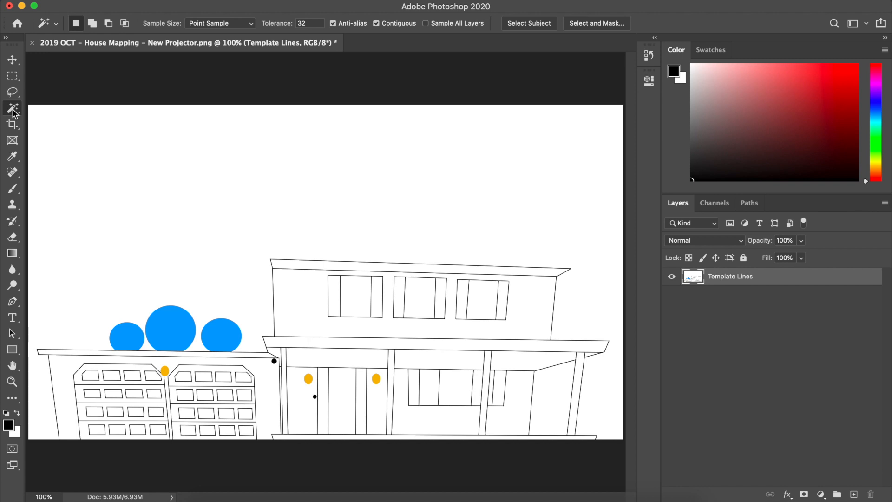
{"action": "right_click", "coordinate": [14, 110]}
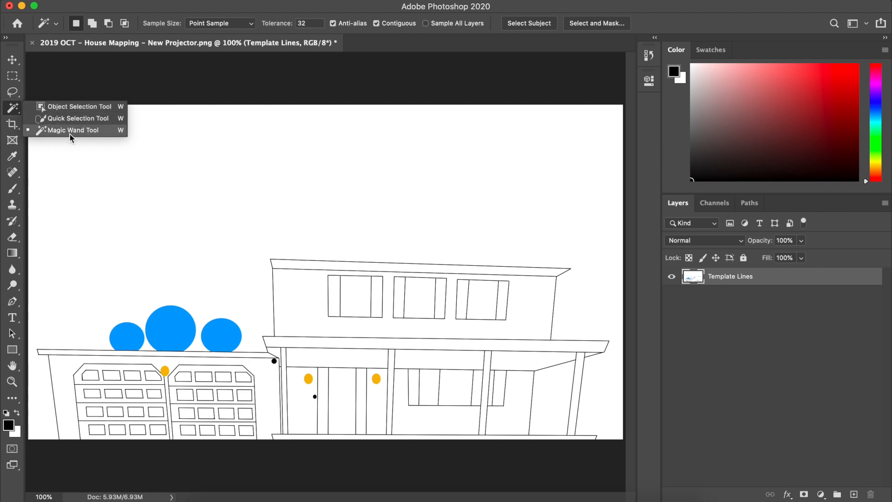
{"action": "left_click", "coordinate": [15, 111]}
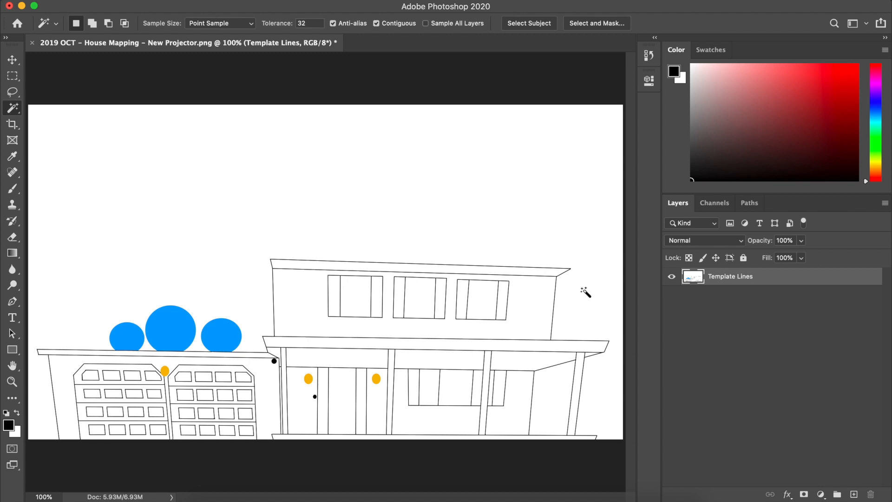
{"action": "left_click", "coordinate": [567, 205]}
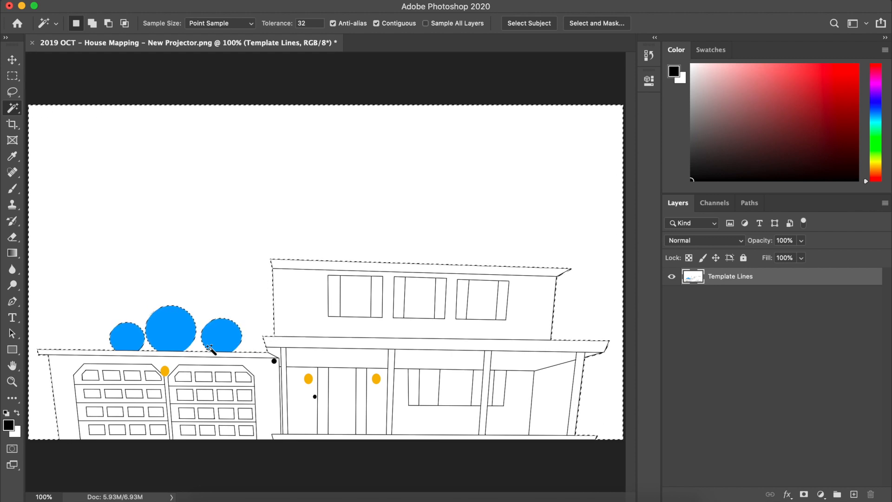
Add the enclosed area beside the rightmost porch post to the selection, subtract it, and add it again
{"action": "scroll", "coordinate": [282, 379], "scroll_direction": "up", "scroll_amount": 2}
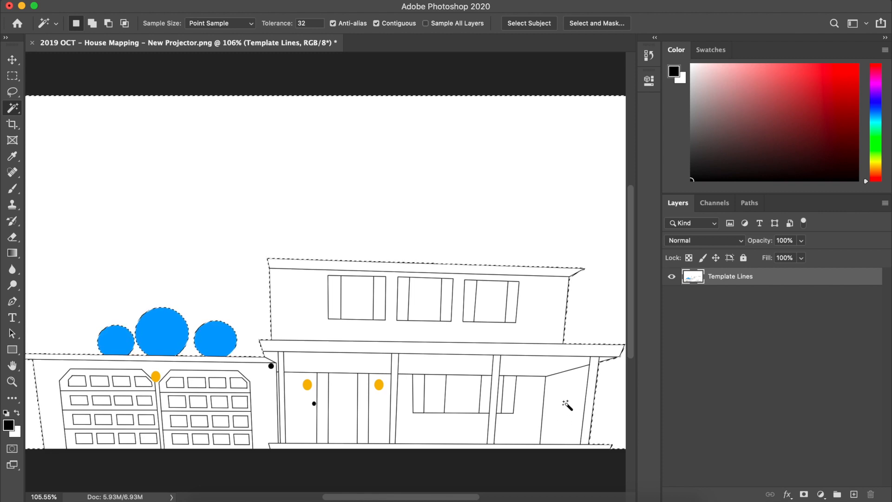
{"action": "key", "text": "shift"}
{"action": "key", "text": "shift"}
{"action": "key", "text": "shift"}
{"action": "key", "text": "shift"}
{"action": "key", "text": "shift"}
{"action": "key", "text": "shift"}
{"action": "key", "text": "shift"}
{"action": "key", "text": "shift"}
{"action": "key", "text": "shift"}
{"action": "left_click", "coordinate": [567, 405], "text": "shift"}
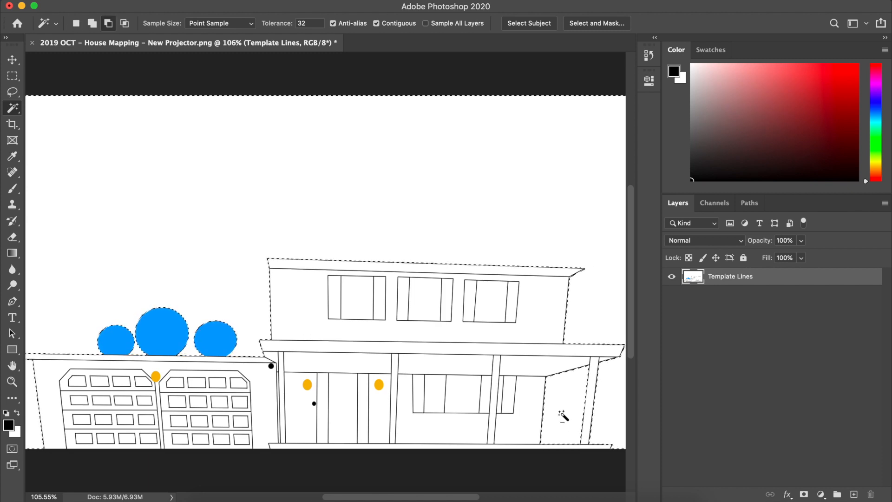
{"action": "left_click", "coordinate": [568, 408], "text": "alt"}
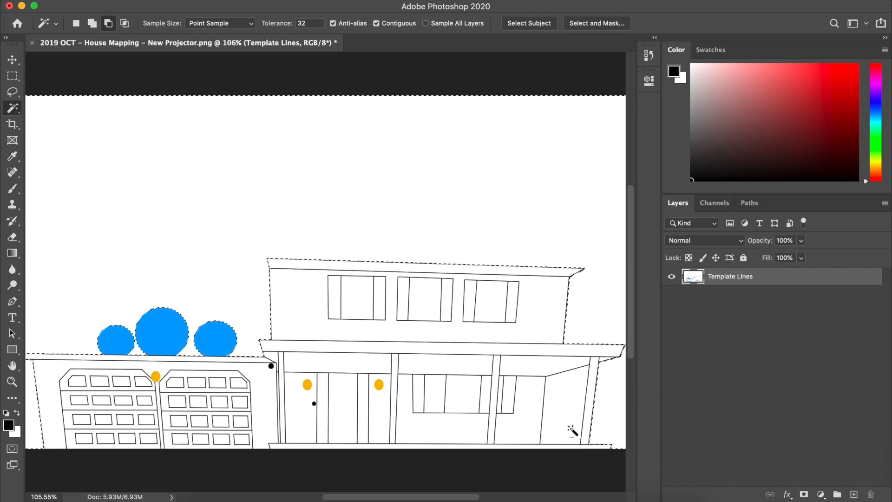
{"action": "left_click", "coordinate": [570, 407], "text": "shift"}
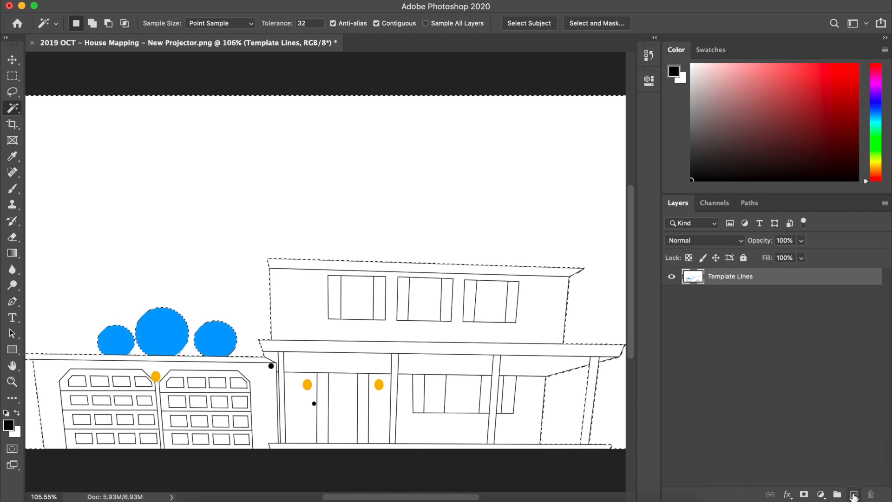
Create a new layer above Template Lines and name it "Whole House Layer"
{"action": "left_click", "coordinate": [854, 496]}
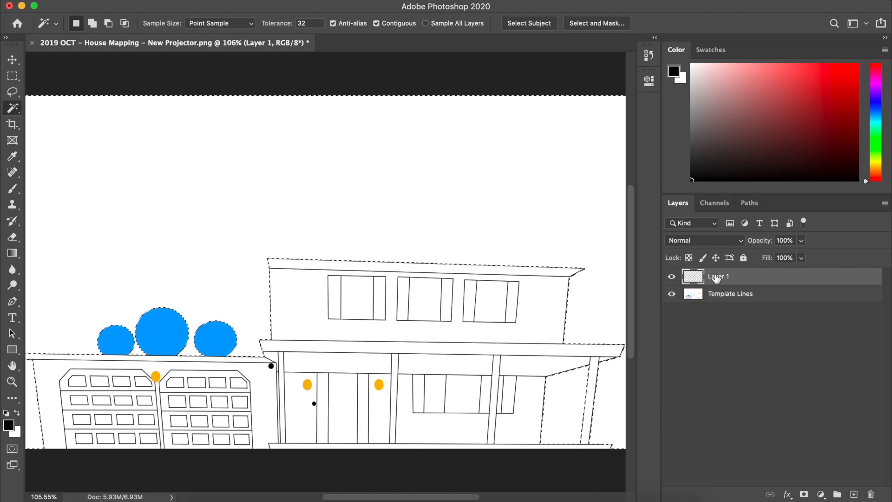
{"action": "double_click", "coordinate": [715, 276]}
{"action": "type", "text": "Whole House"}
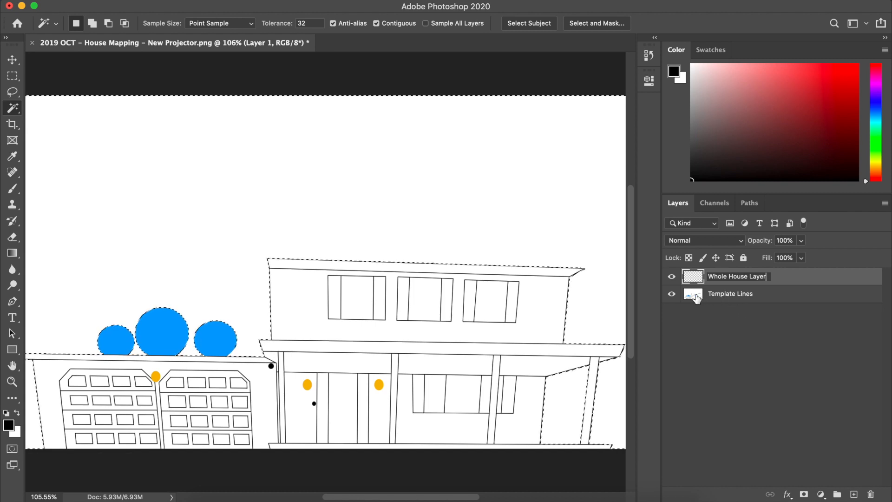
{"action": "key", "text": "Return"}
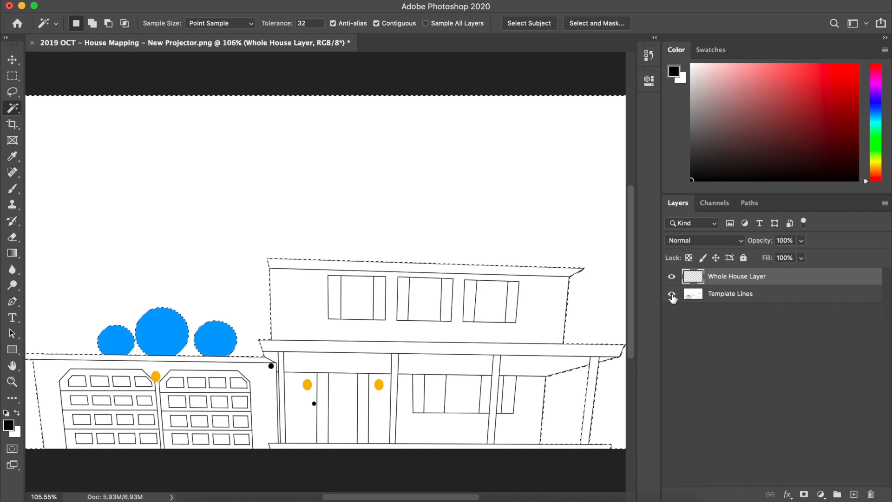
Hide Template Lines and paint the entire selected background black on Whole House Layer with a brush enlarged to 2100 px
{"action": "left_click", "coordinate": [672, 294]}
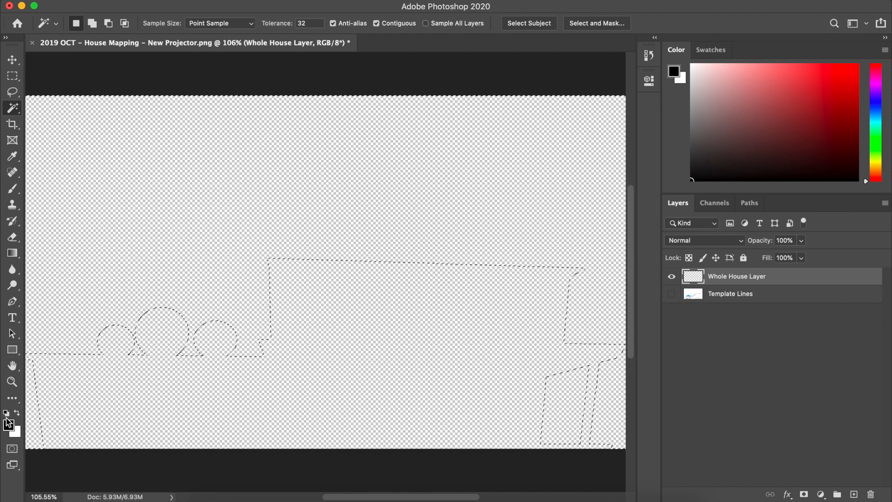
{"action": "left_click", "coordinate": [14, 190]}
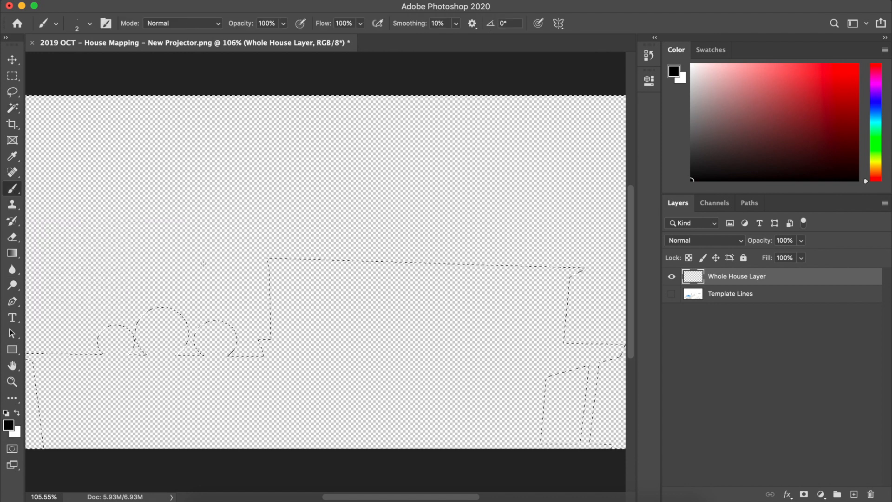
{"action": "key", "text": "bracketright"}
{"action": "key", "text": "bracketright"}
{"action": "key", "text": "bracketright"}
{"action": "key", "text": "bracketright"}
{"action": "key", "text": "bracketright"}
{"action": "key", "text": "bracketright"}
{"action": "key", "text": "bracketright"}
{"action": "key", "text": "bracketright"}
{"action": "key", "text": "bracketright"}
{"action": "key", "text": "bracketright"}
{"action": "key", "text": "bracketright"}
{"action": "key", "text": "bracketright"}
{"action": "key", "text": "bracketright"}
{"action": "key", "text": "bracketright"}
{"action": "key", "text": "bracketright"}
{"action": "key", "text": "bracketright"}
{"action": "key", "text": "bracketright"}
{"action": "key", "text": "bracketright"}
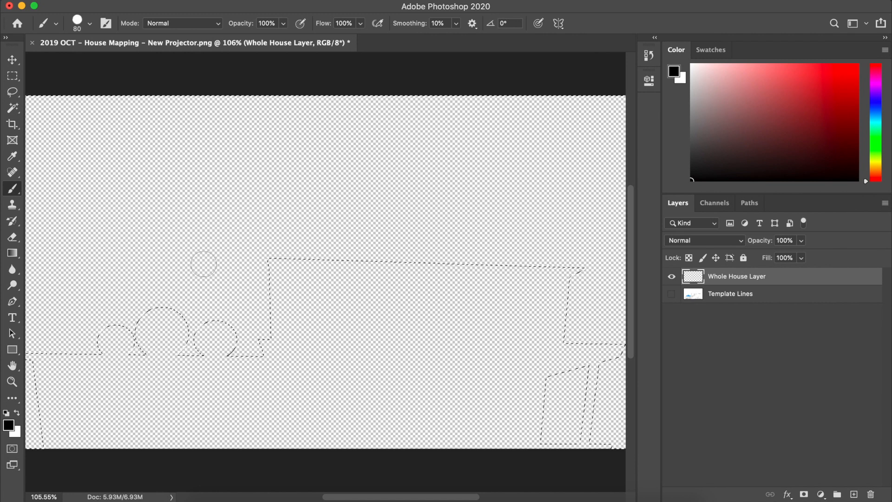
{"action": "key", "text": "bracketright"}
{"action": "key", "text": "bracketright"}
{"action": "key", "text": "bracketright"}
{"action": "key", "text": "bracketright"}
{"action": "key", "text": "bracketright"}
{"action": "key", "text": "bracketright"}
{"action": "key", "text": "bracketright"}
{"action": "key", "text": "bracketright"}
{"action": "key", "text": "bracketright"}
{"action": "key", "text": "bracketright"}
{"action": "key", "text": "bracketright"}
{"action": "key", "text": "bracketright"}
{"action": "key", "text": "bracketright"}
{"action": "key", "text": "bracketright"}
{"action": "key", "text": "bracketright"}
{"action": "key", "text": "bracketright"}
{"action": "mouse_move", "coordinate": [115, 206]}
{"action": "left_mouse_down"}
{"action": "mouse_move", "coordinate": [374, 218]}
{"action": "mouse_move", "coordinate": [461, 238]}
{"action": "left_mouse_up"}
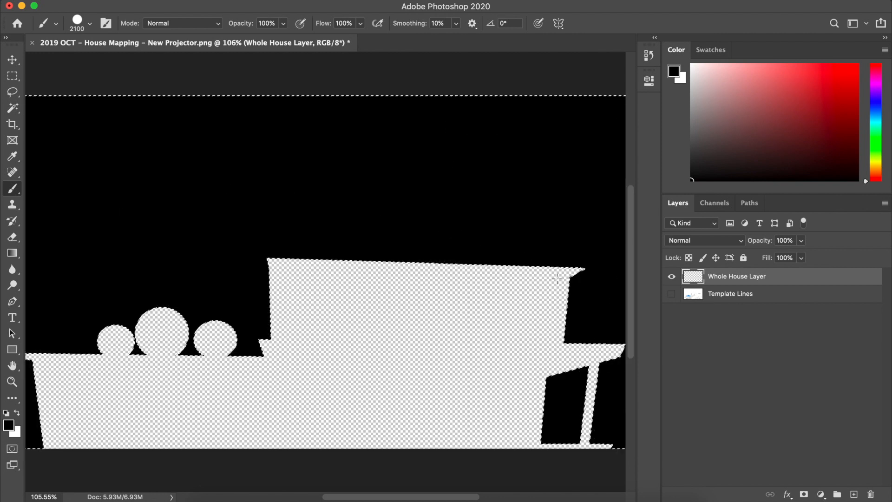
{"action": "mouse_move", "coordinate": [545, 344]}
{"action": "left_mouse_down"}
{"action": "mouse_move", "coordinate": [287, 189]}
{"action": "mouse_move", "coordinate": [94, 215]}
{"action": "left_mouse_up"}
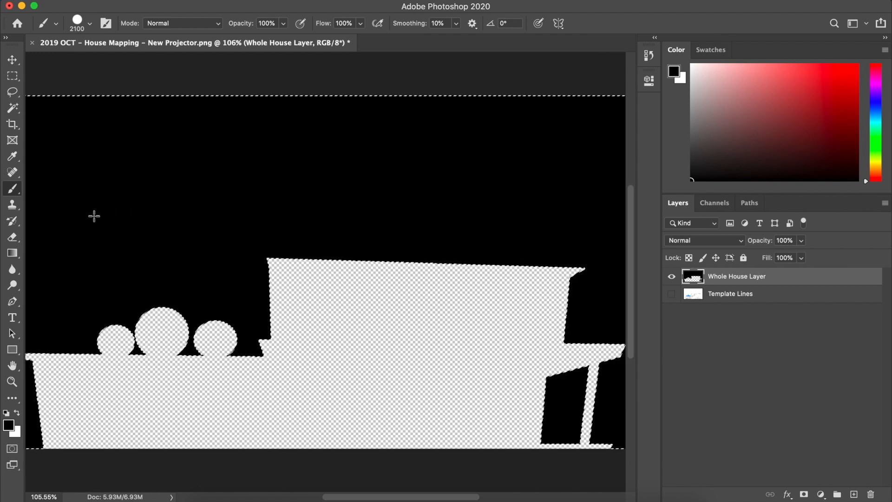
Clear the selection around the house silhouette using the Rectangular Marquee tool
{"action": "scroll", "coordinate": [94, 216], "scroll_direction": "down", "scroll_amount": 1}
{"action": "scroll", "coordinate": [94, 216], "scroll_direction": "down", "scroll_amount": 5}
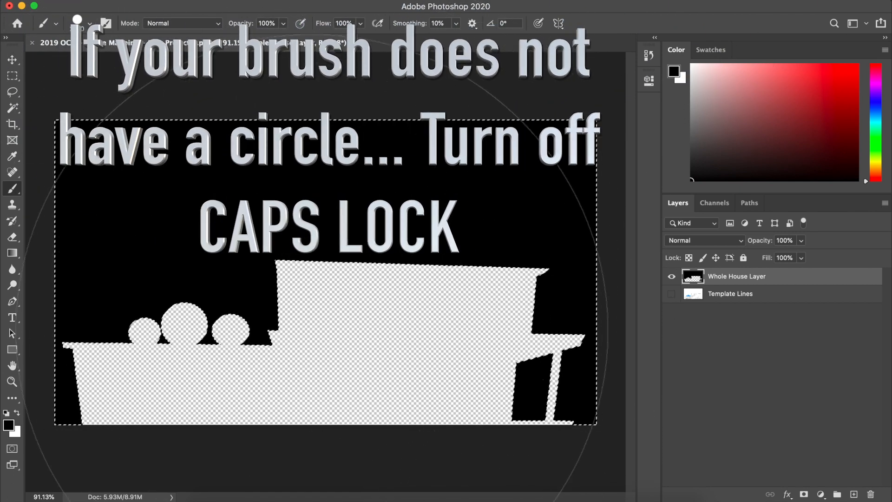
{"action": "left_click", "coordinate": [14, 75]}
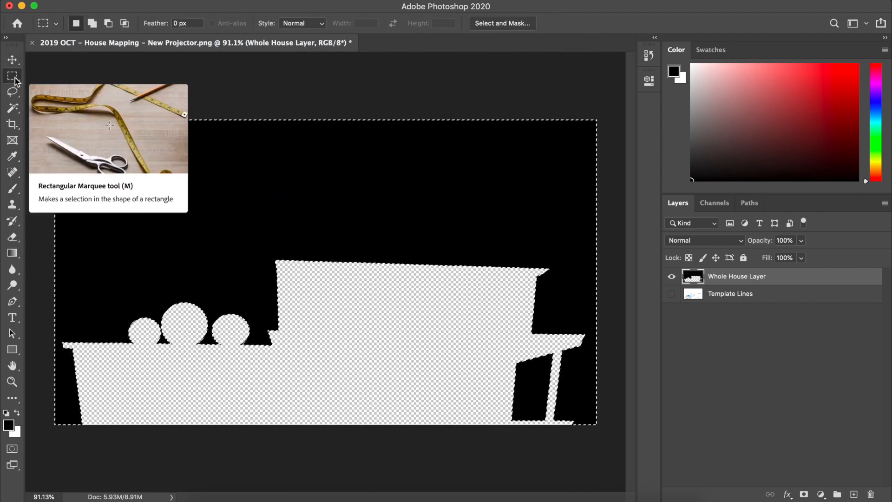
{"action": "left_click", "coordinate": [241, 185]}
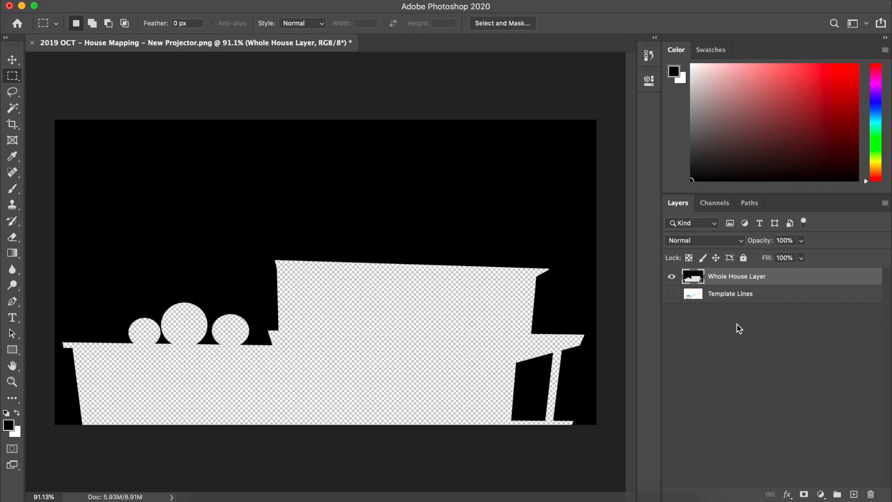
Hide Whole House Layer, show Template Lines again, and make Template Lines the active layer
{"action": "left_click", "coordinate": [671, 276]}
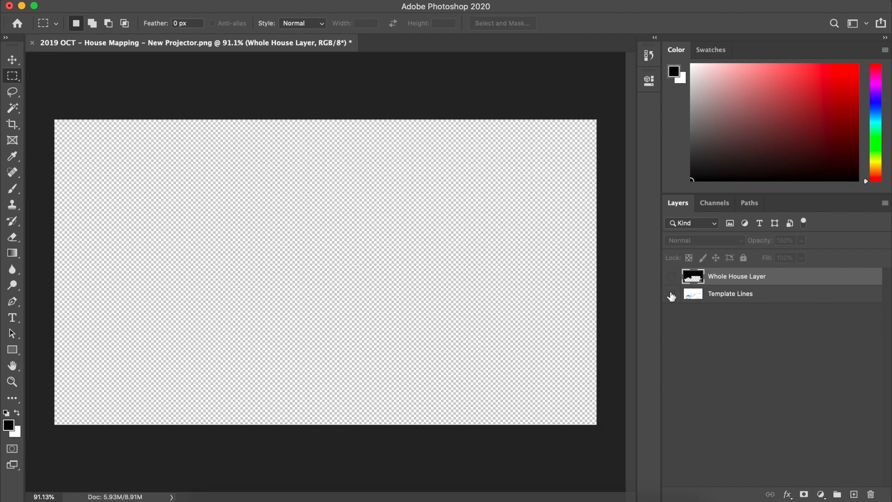
{"action": "left_click", "coordinate": [672, 298]}
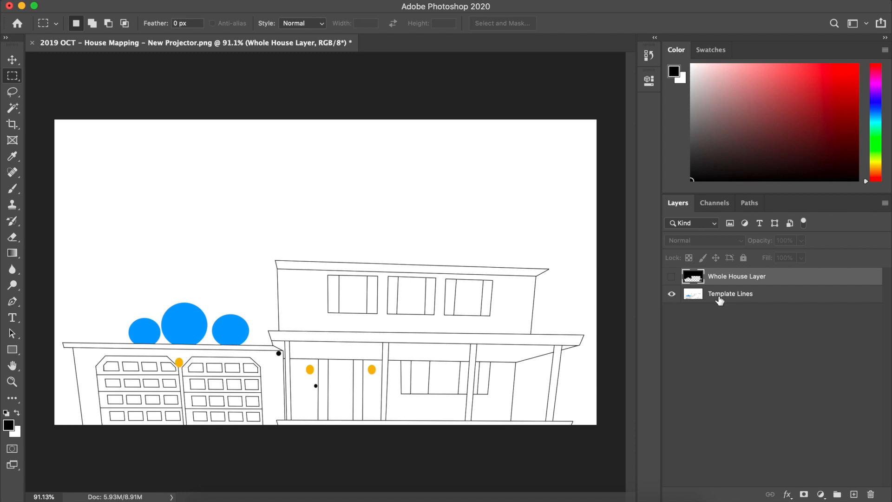
{"action": "left_click", "coordinate": [756, 301]}
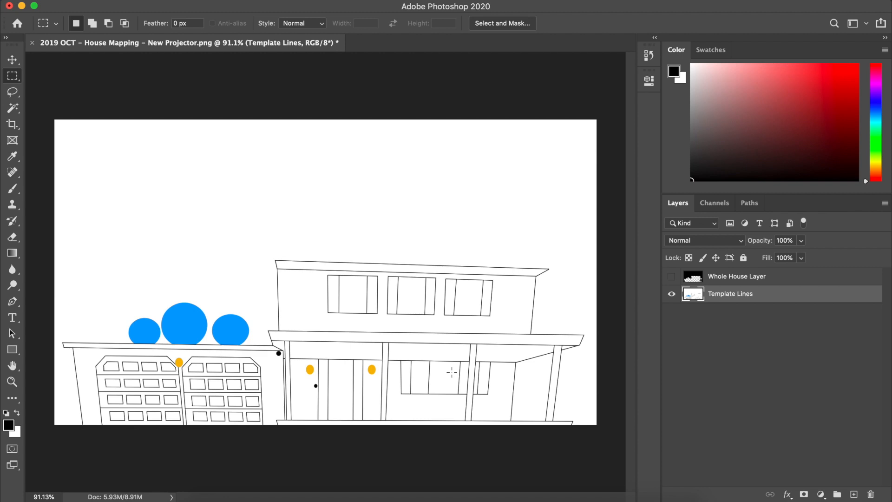
Select the garage, porch and upper-storey roof edge strips together with the Magic Wand tool
{"action": "scroll", "coordinate": [384, 365], "scroll_direction": "up", "scroll_amount": 2}
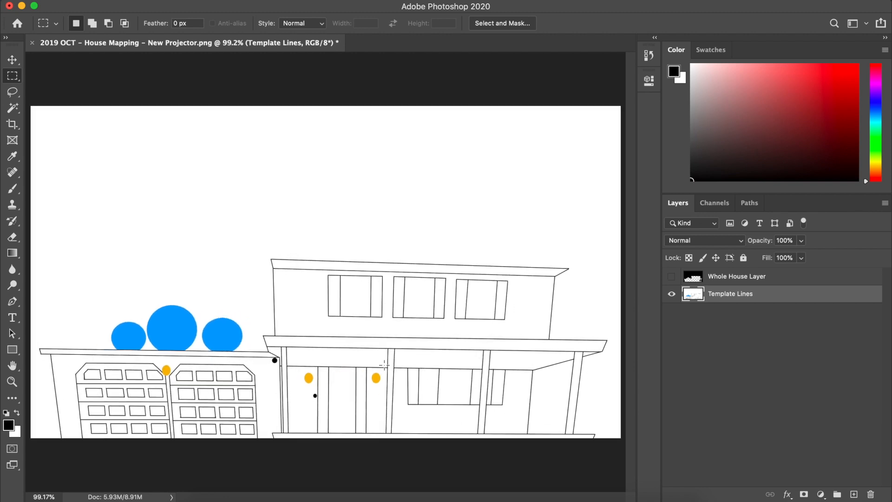
{"action": "left_click", "coordinate": [12, 109]}
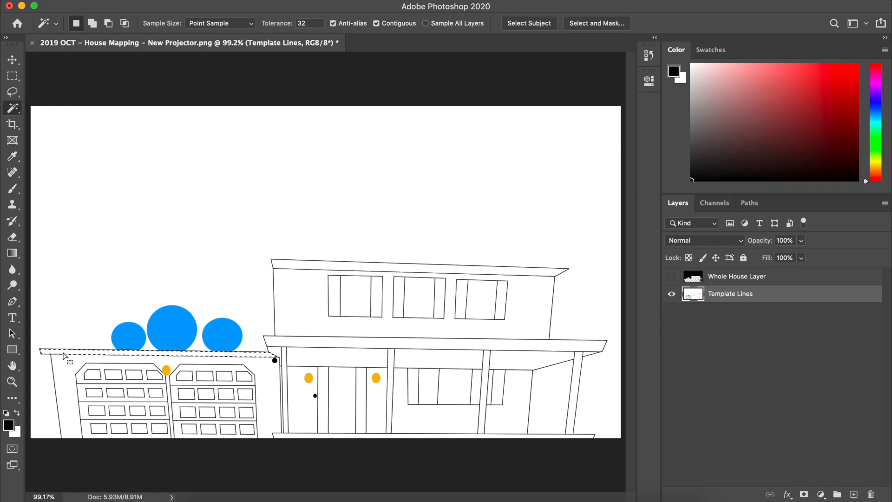
{"action": "key", "text": "shift"}
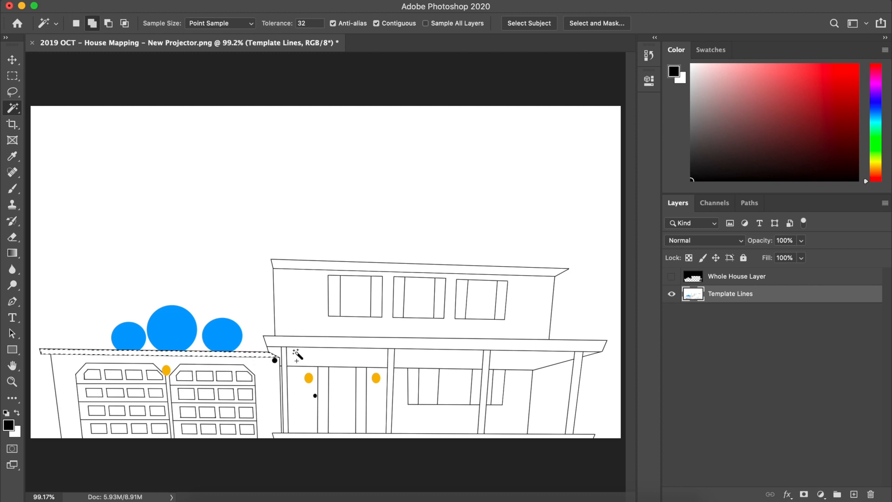
{"action": "left_click", "coordinate": [301, 343], "text": "shift"}
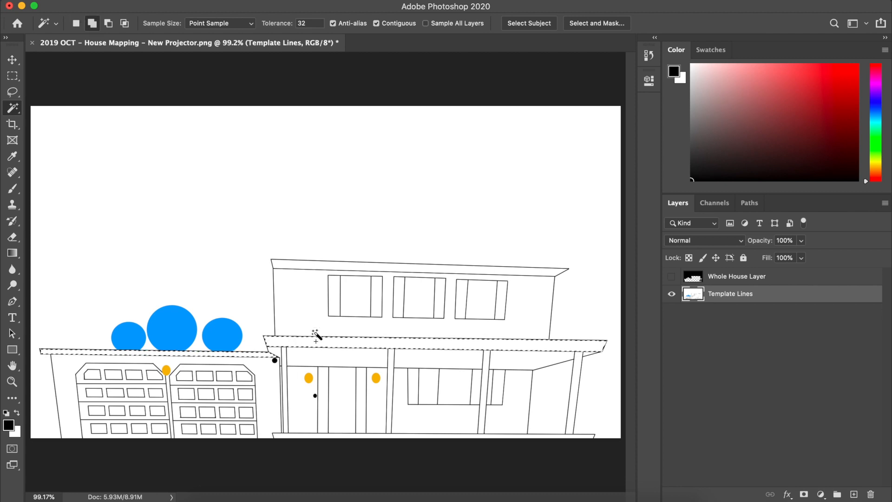
{"action": "left_click", "coordinate": [316, 264], "text": "shift"}
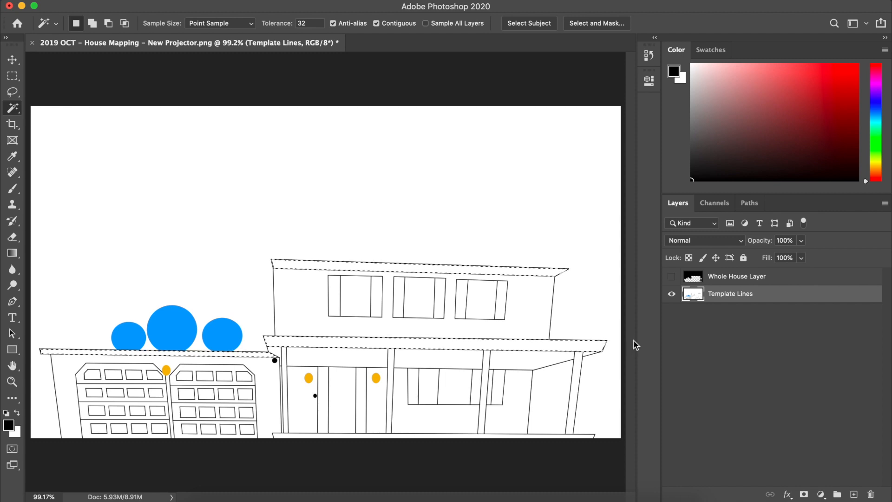
Create a new layer named Gutters for the selected roof strips and hide Template Lines
{"action": "left_click", "coordinate": [853, 493]}
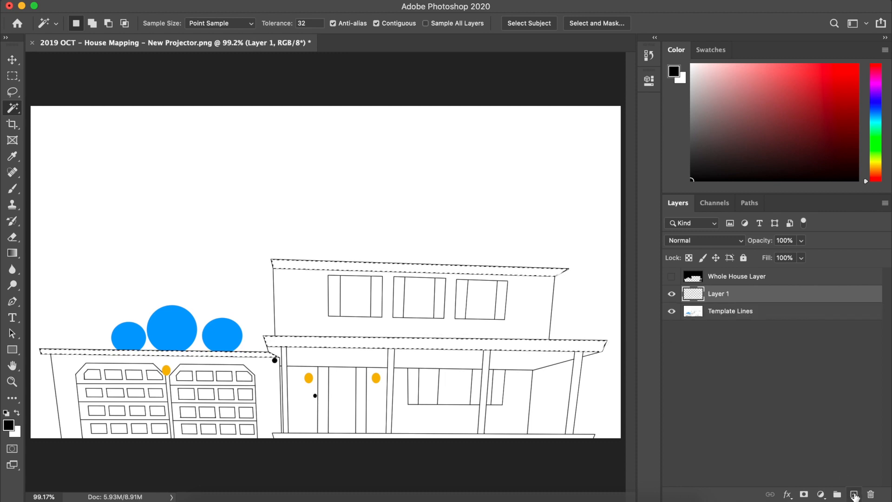
{"action": "left_click", "coordinate": [672, 312]}
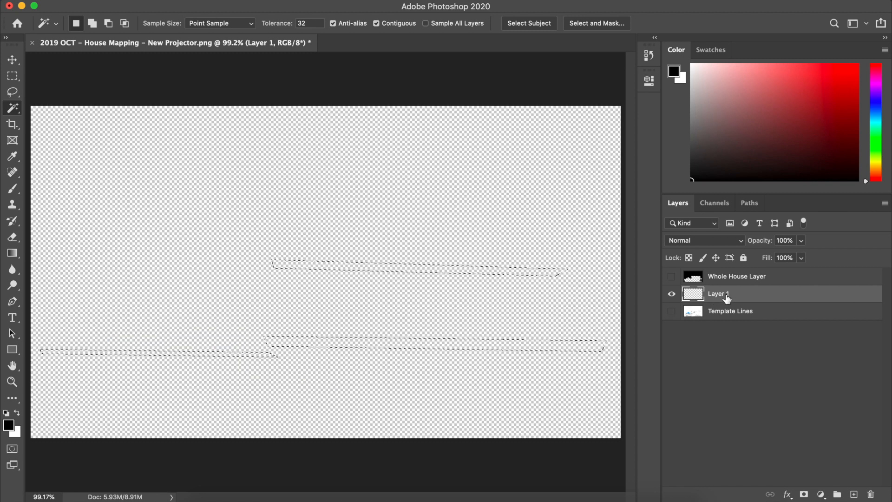
{"action": "double_click", "coordinate": [726, 294]}
{"action": "type", "text": "Gutters"}
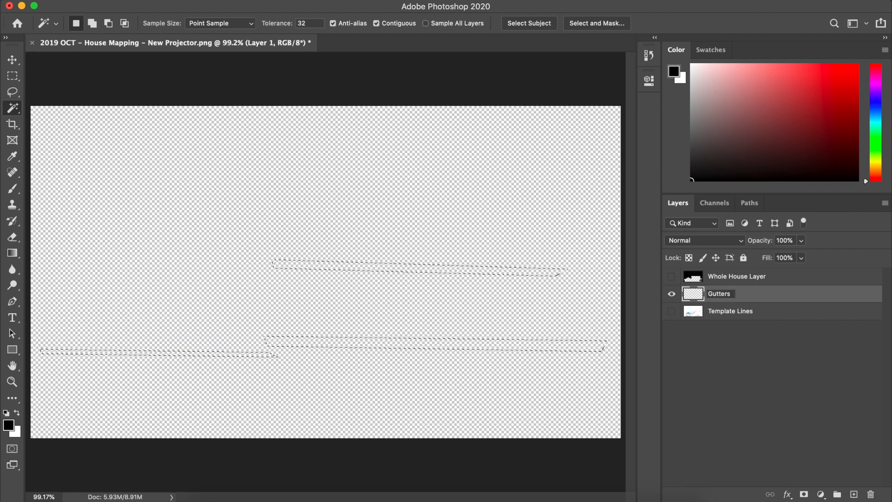
{"action": "key", "text": "Return"}
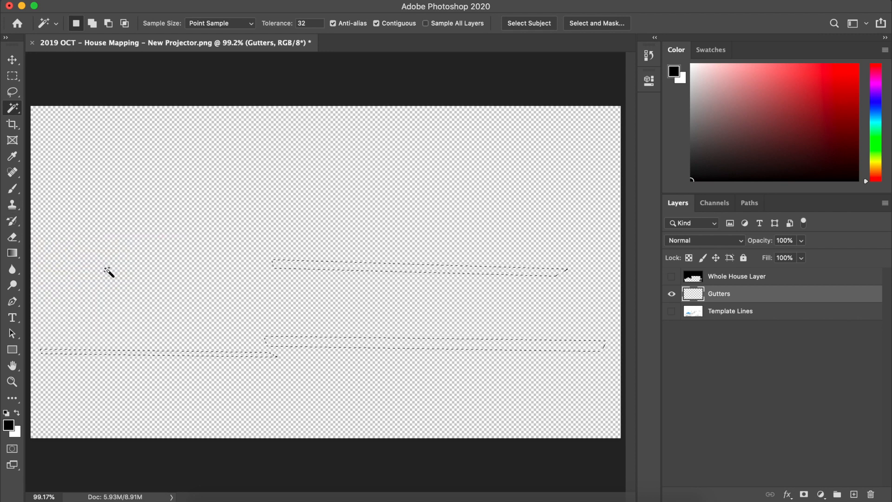
Invert the selection and paint everything outside the roof edge strips black on the Gutters layer with the Brush tool
{"action": "left_click", "coordinate": [14, 187]}
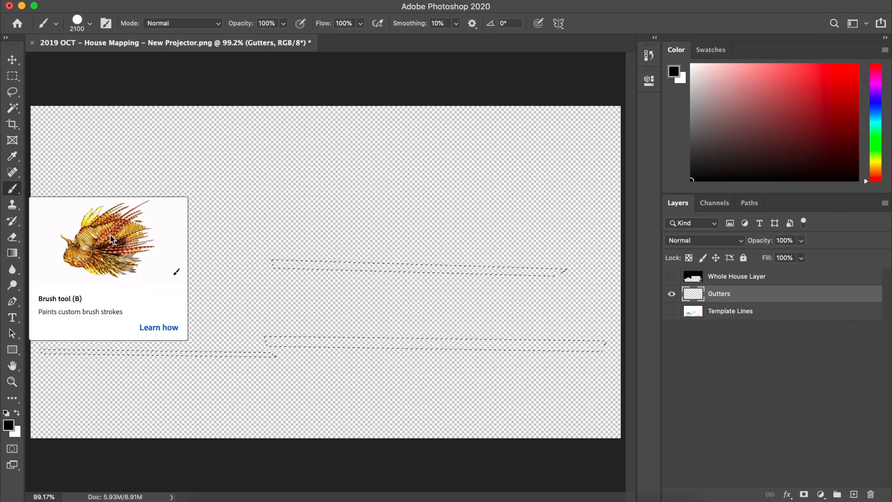
{"action": "left_click", "coordinate": [190, 303]}
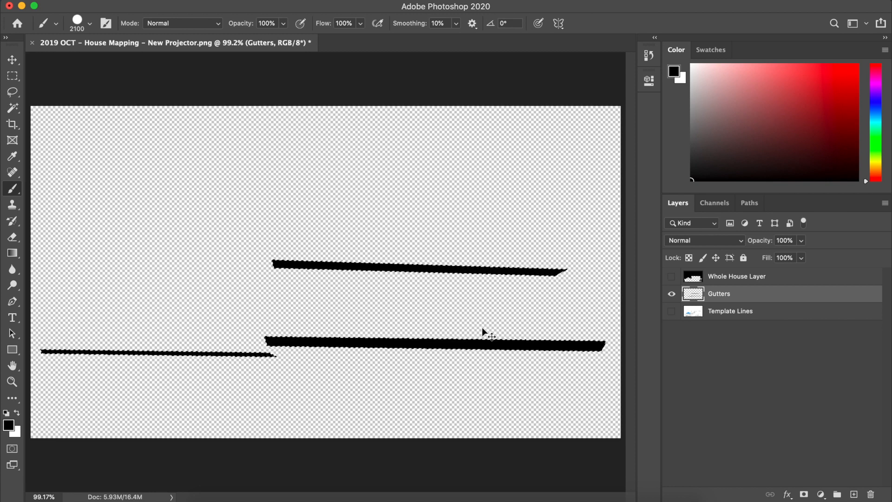
{"action": "key", "text": "super+z"}
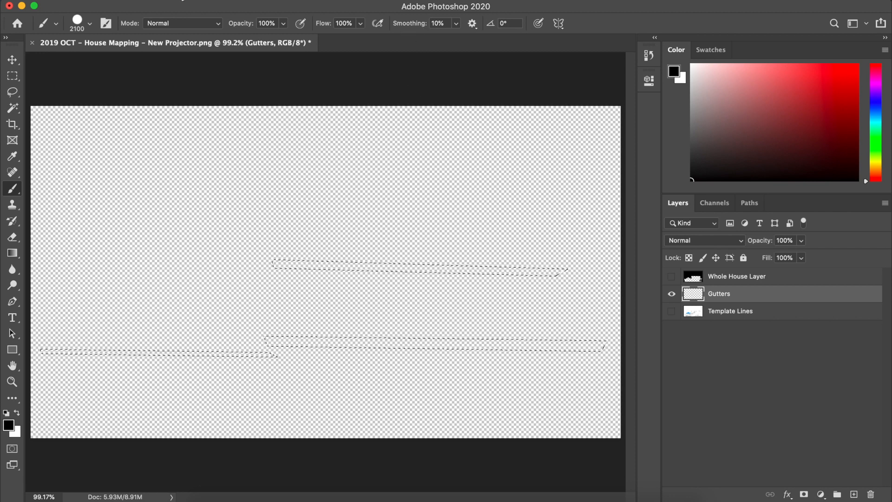
{"action": "left_click", "coordinate": [122, 3]}
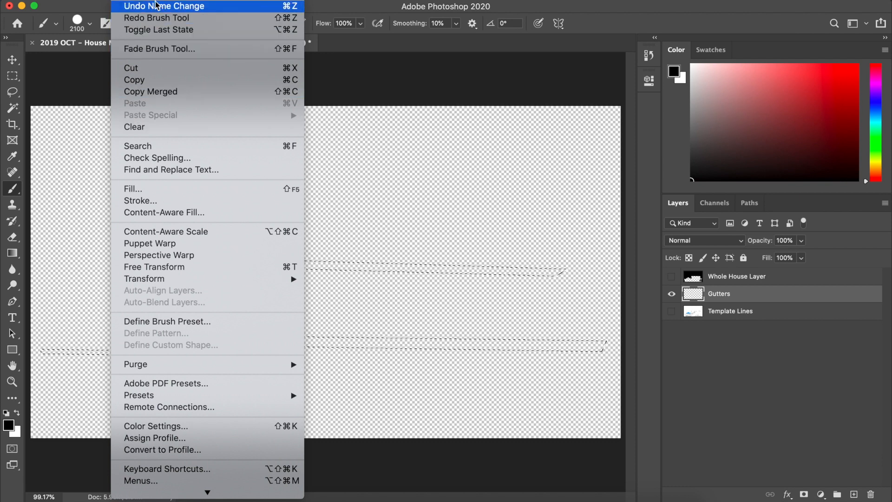
{"action": "left_click", "coordinate": [101, 118]}
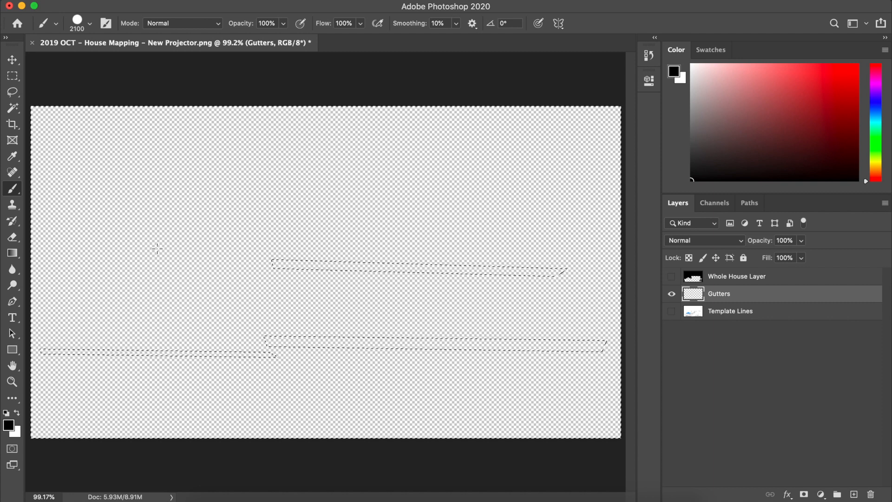
{"action": "left_click", "coordinate": [58, 228]}
{"action": "mouse_move", "coordinate": [97, 228]}
{"action": "left_mouse_down"}
{"action": "mouse_move", "coordinate": [337, 237]}
{"action": "mouse_move", "coordinate": [534, 265]}
{"action": "left_mouse_up"}
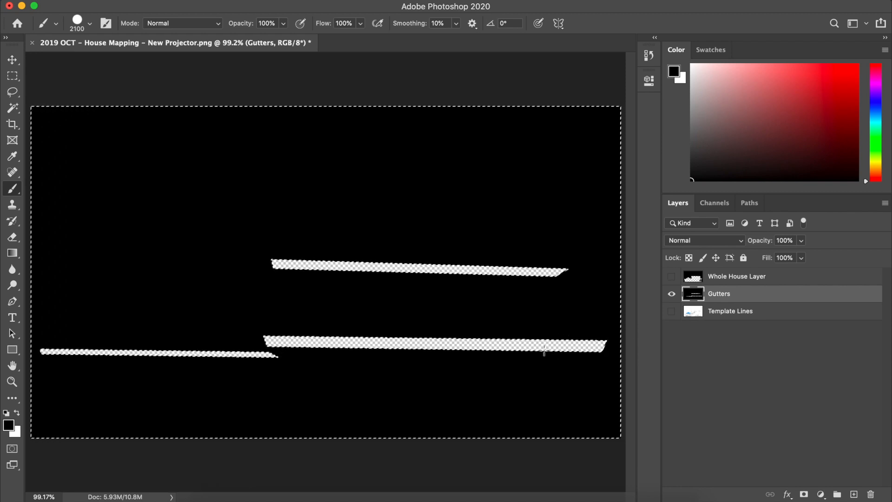
{"action": "left_click", "coordinate": [156, 1]}
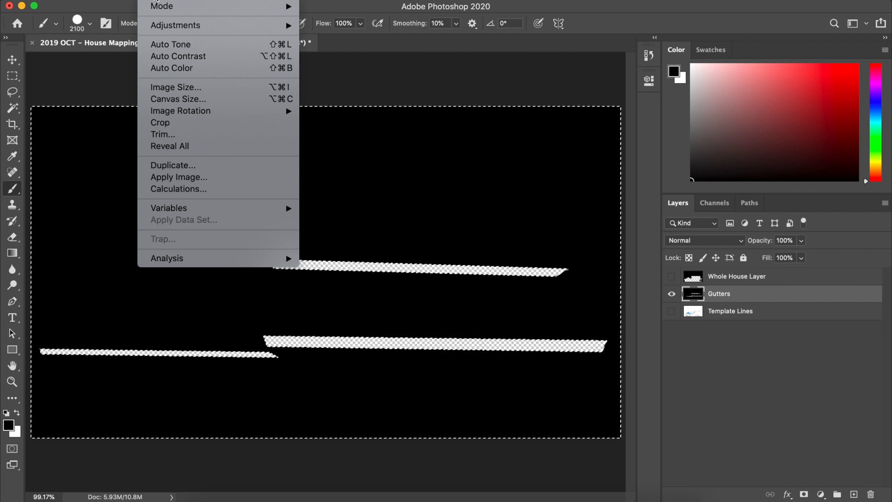
{"action": "mouse_move", "coordinate": [190, 1]}
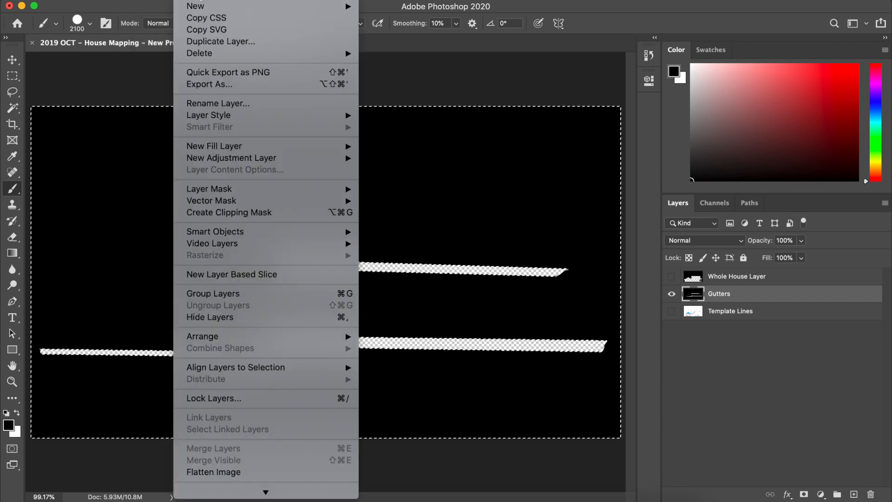
{"action": "mouse_move", "coordinate": [267, 1]}
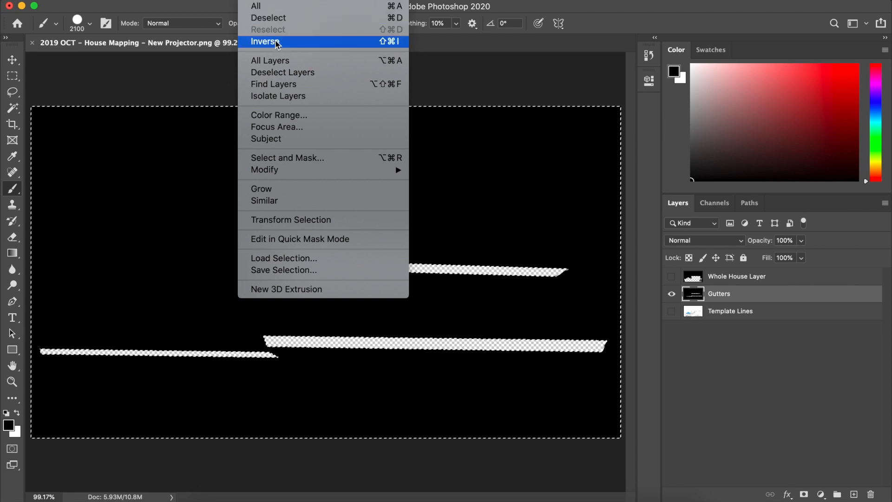
{"action": "left_click", "coordinate": [397, 43]}
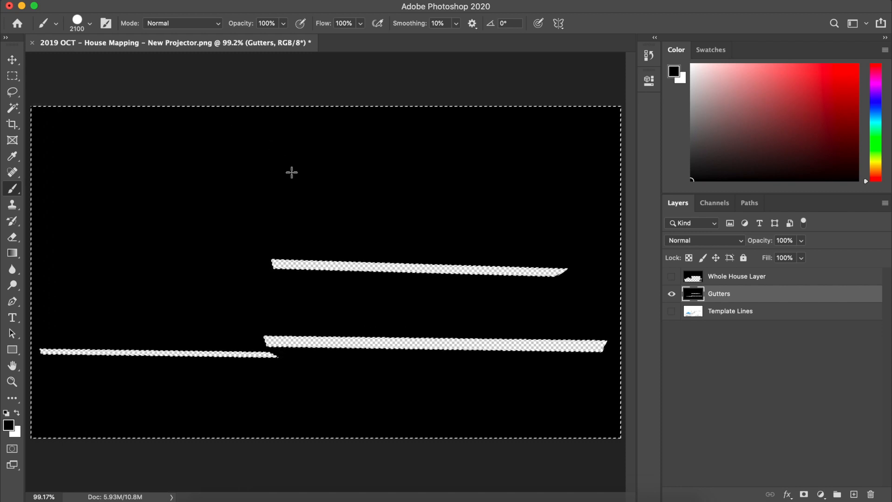
Clear the selection with the Rectangular Marquee tool, then hide Gutters and make Template Lines the visible, active layer
{"action": "left_click", "coordinate": [12, 75]}
{"action": "left_click", "coordinate": [506, 313]}
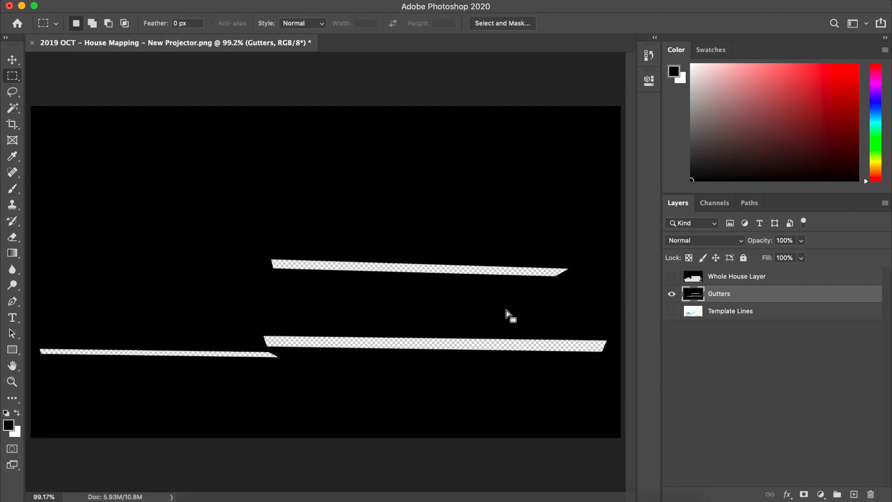
{"action": "left_click", "coordinate": [671, 294]}
{"action": "left_click", "coordinate": [671, 312]}
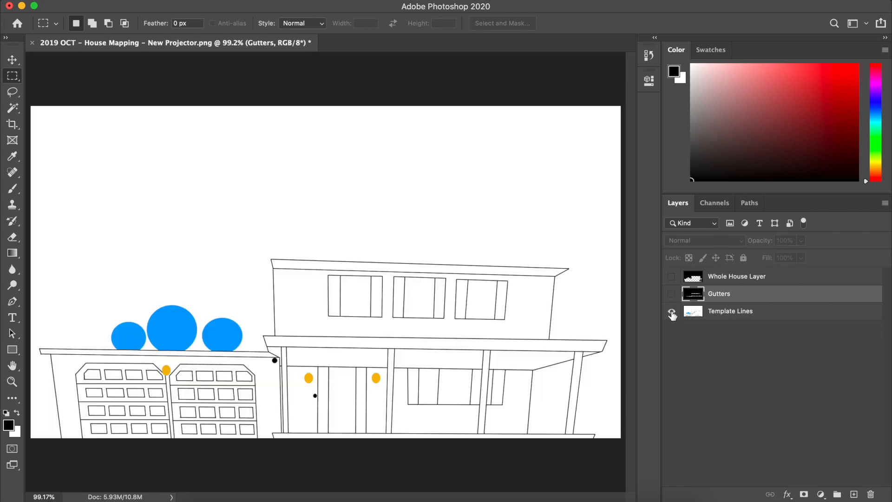
{"action": "left_click", "coordinate": [770, 318]}
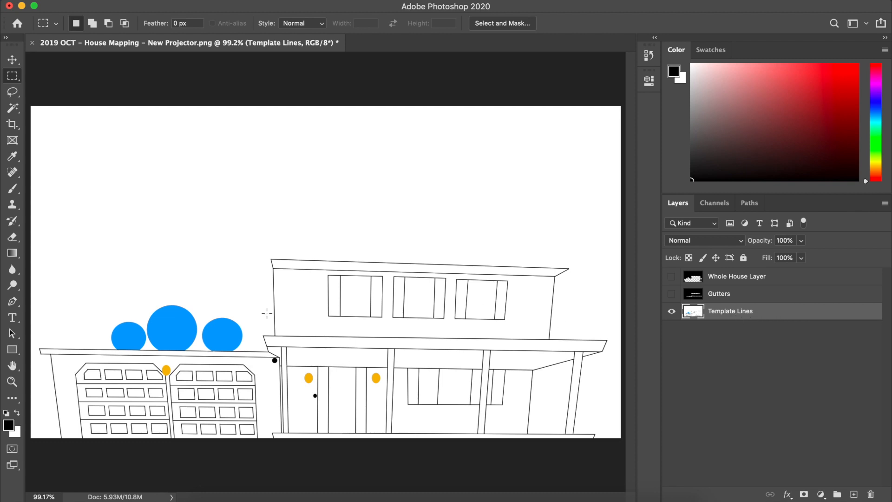
Select the upper-storey wall around the windows with the Magic Wand, hide Template Lines and add a layer named Second Floor
{"action": "left_click", "coordinate": [11, 108]}
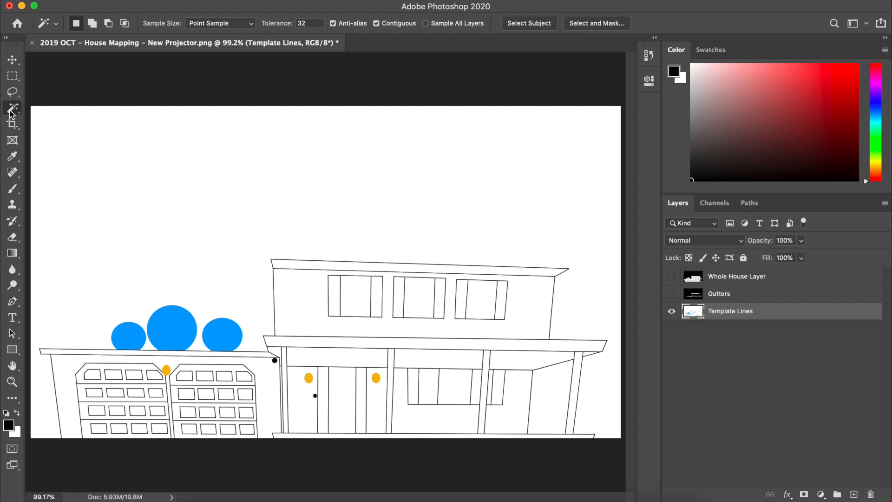
{"action": "left_click", "coordinate": [290, 301]}
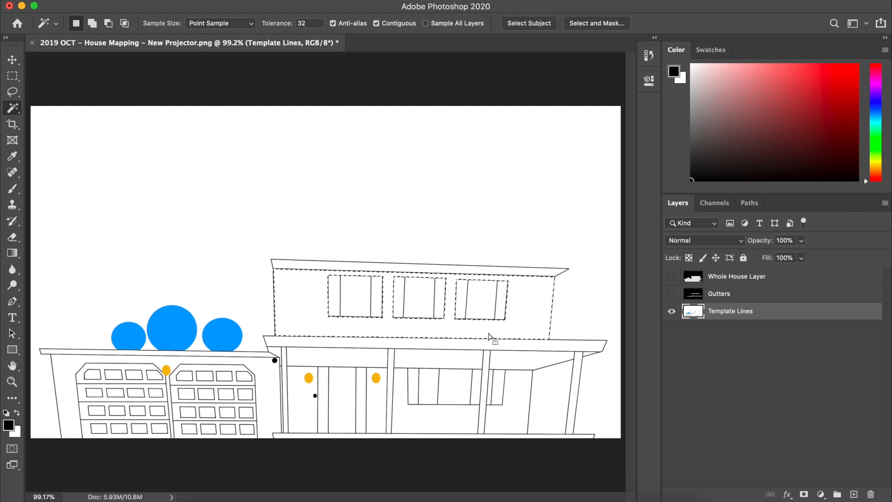
{"action": "left_click", "coordinate": [672, 312]}
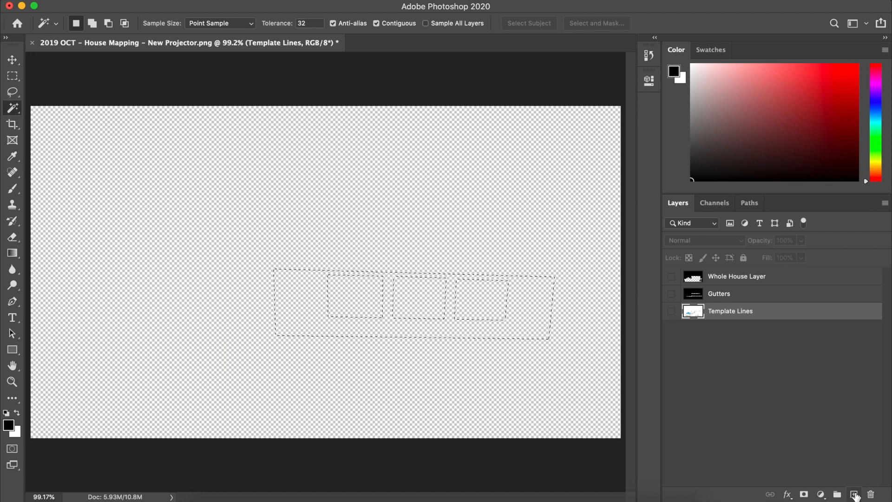
{"action": "left_click", "coordinate": [854, 494]}
{"action": "double_click", "coordinate": [716, 308]}
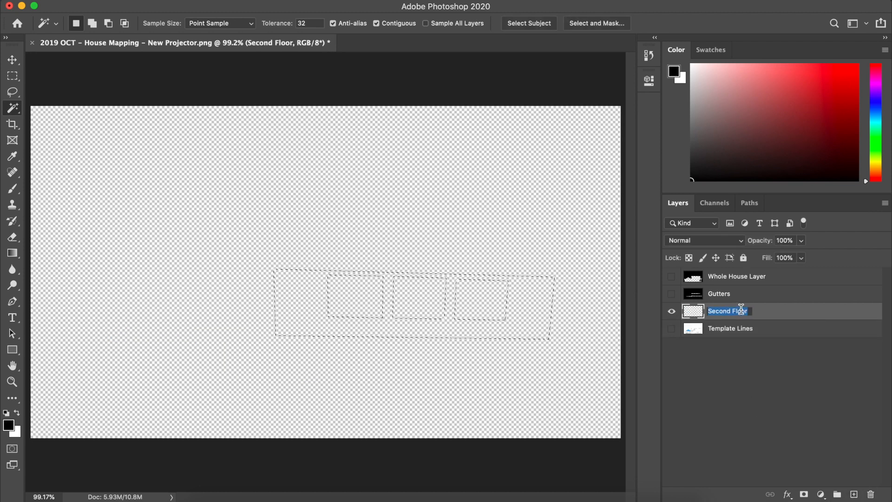
{"action": "type", "text": "Second Floor"}
{"action": "key", "text": "Return"}
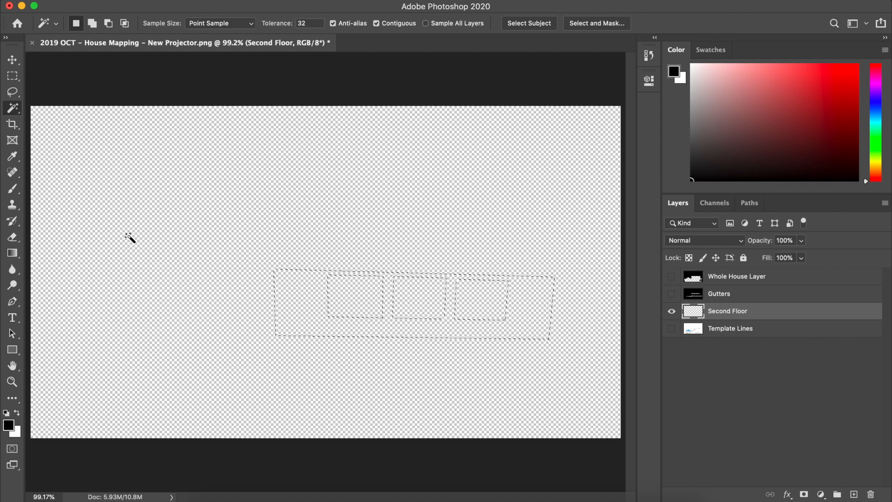
Invert the selection and paint everything outside the upper-storey wall black on the Second Floor layer with the Brush tool
{"action": "left_click", "coordinate": [12, 189]}
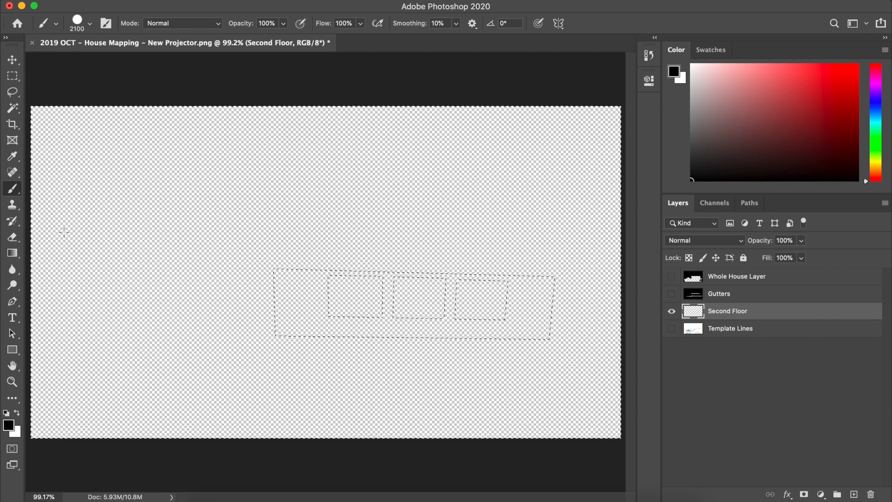
{"action": "mouse_move", "coordinate": [56, 229]}
{"action": "left_mouse_down"}
{"action": "mouse_move", "coordinate": [519, 296]}
{"action": "mouse_move", "coordinate": [611, 301]}
{"action": "left_mouse_up"}
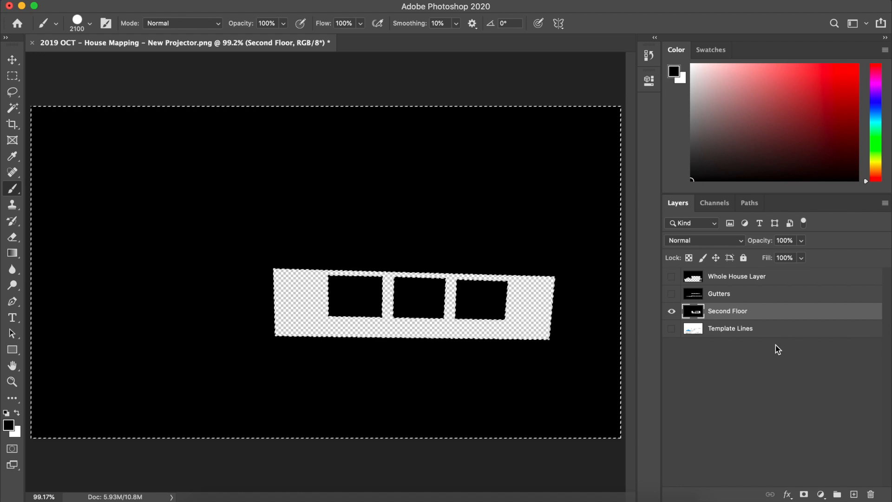
Hide Second Floor, make Template Lines the visible, active layer without any brush marks, and clear the selection
{"action": "left_click", "coordinate": [671, 312]}
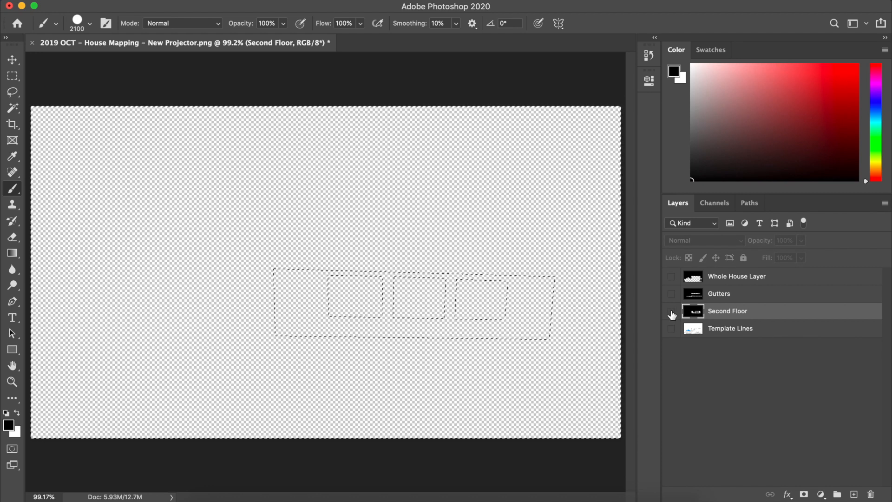
{"action": "left_click", "coordinate": [672, 330]}
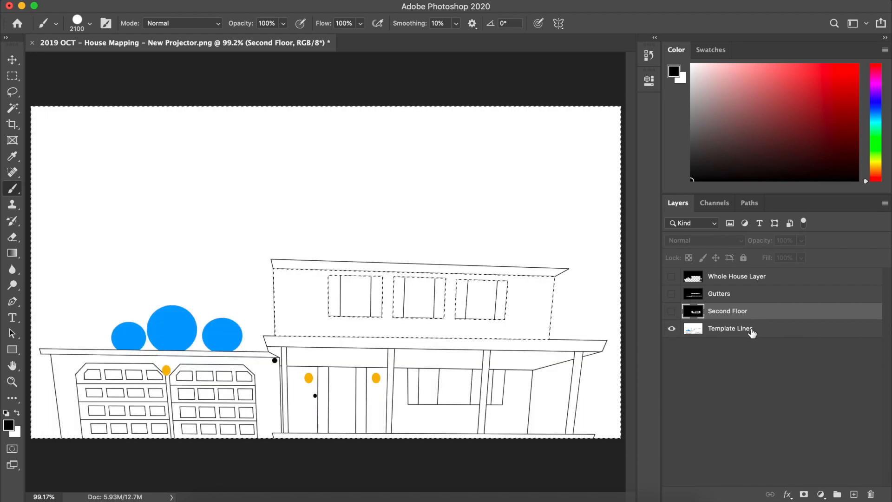
{"action": "left_click", "coordinate": [753, 333]}
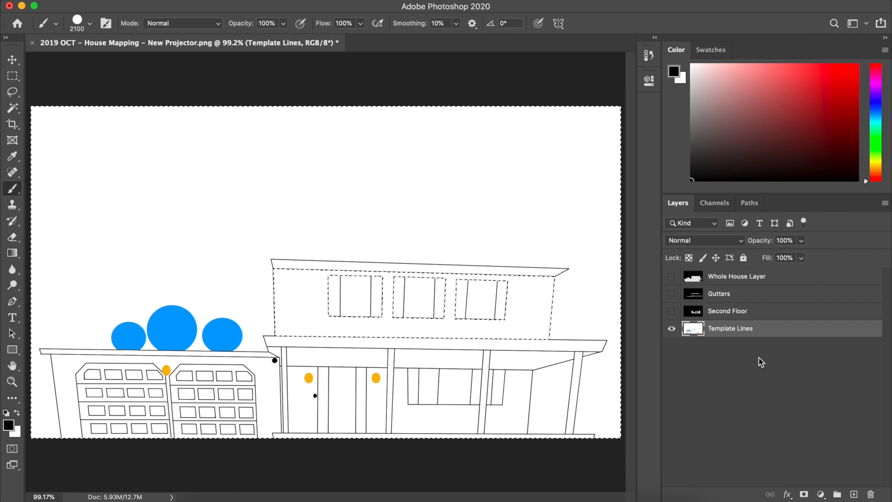
{"action": "left_click", "coordinate": [589, 308]}
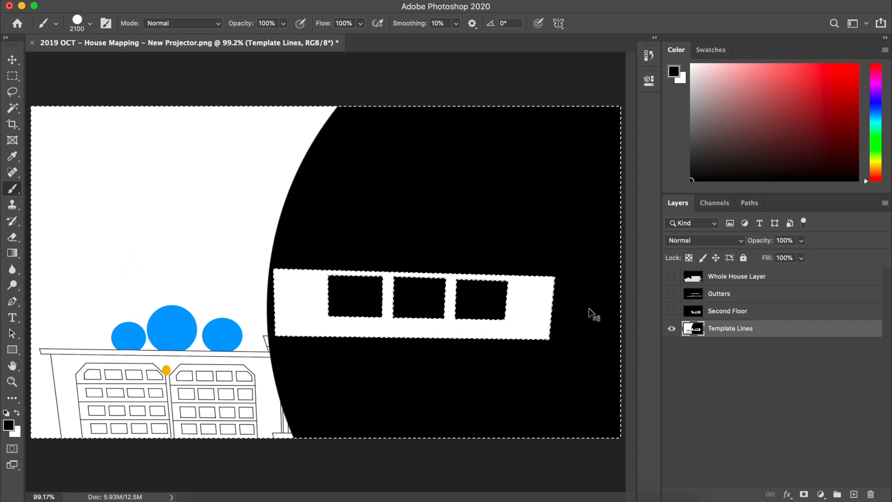
{"action": "key", "text": "super+z"}
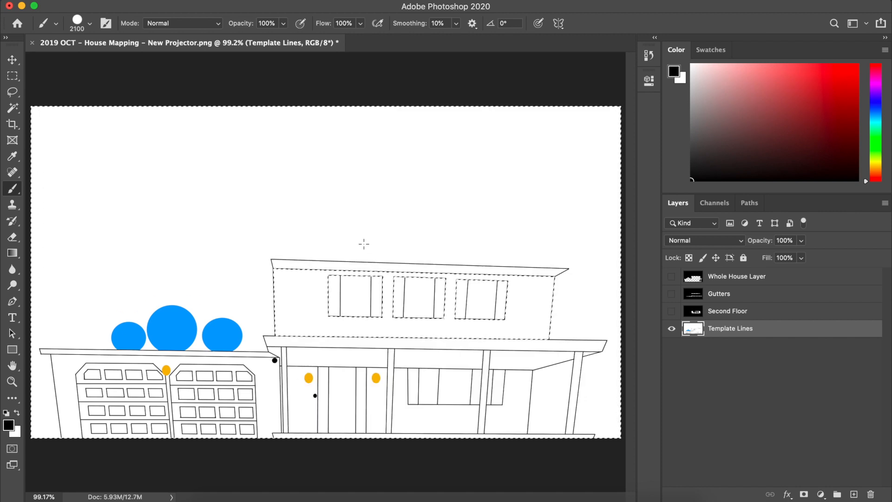
{"action": "left_click", "coordinate": [11, 77]}
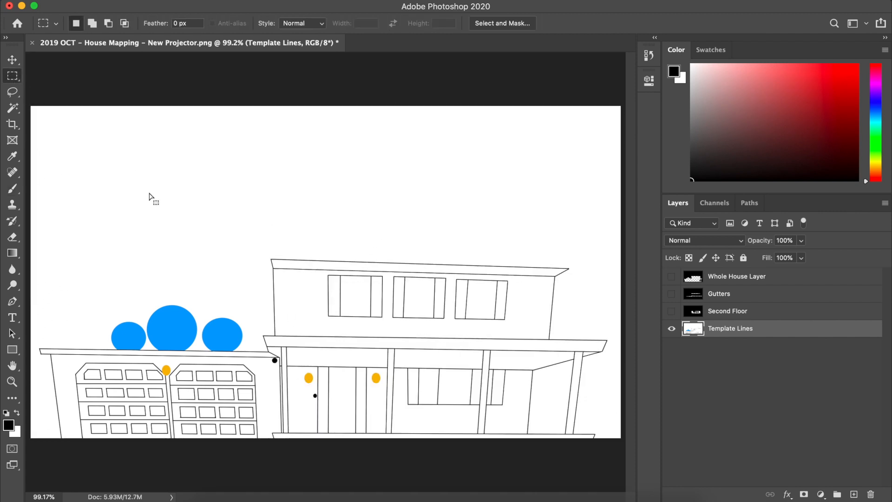
Activate the Magic Wand tool and examine the garage doors, their windows and the nearby orange light up close
{"action": "left_click", "coordinate": [12, 108]}
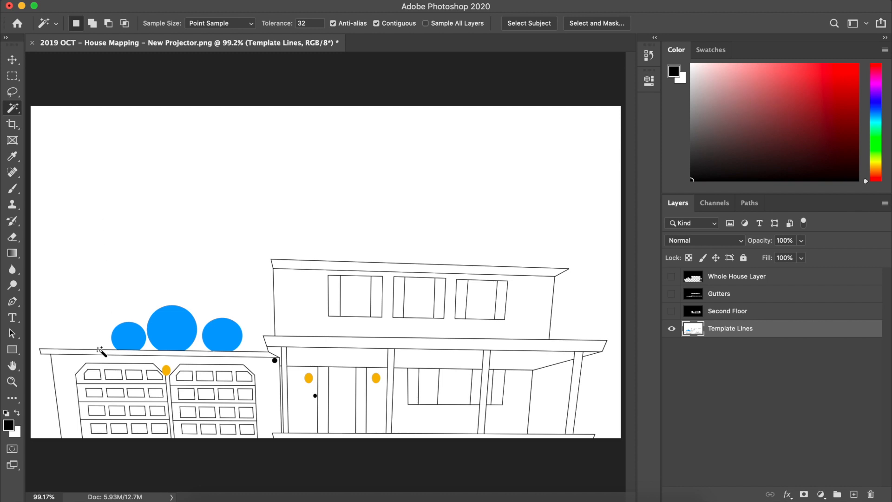
{"action": "scroll", "coordinate": [102, 351], "scroll_direction": "up", "scroll_amount": 8}
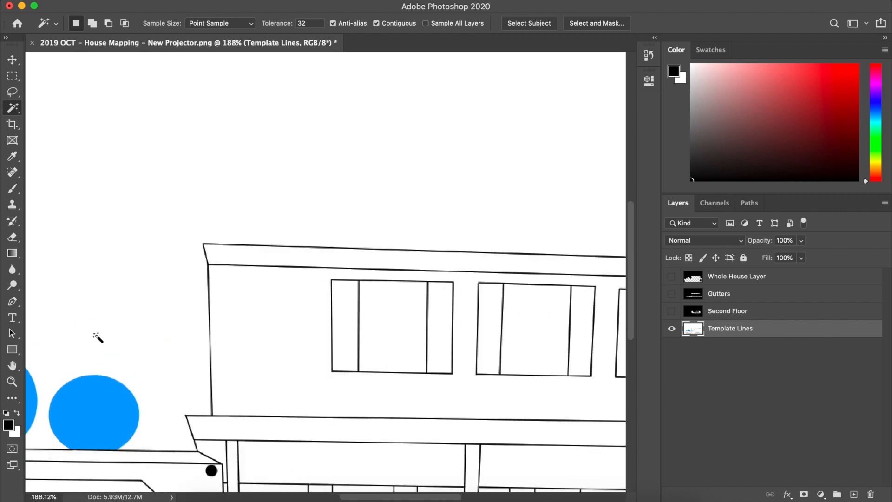
{"action": "scroll", "coordinate": [97, 337], "scroll_direction": "down", "scroll_amount": 10}
{"action": "scroll", "coordinate": [97, 338], "scroll_direction": "left", "scroll_amount": 8}
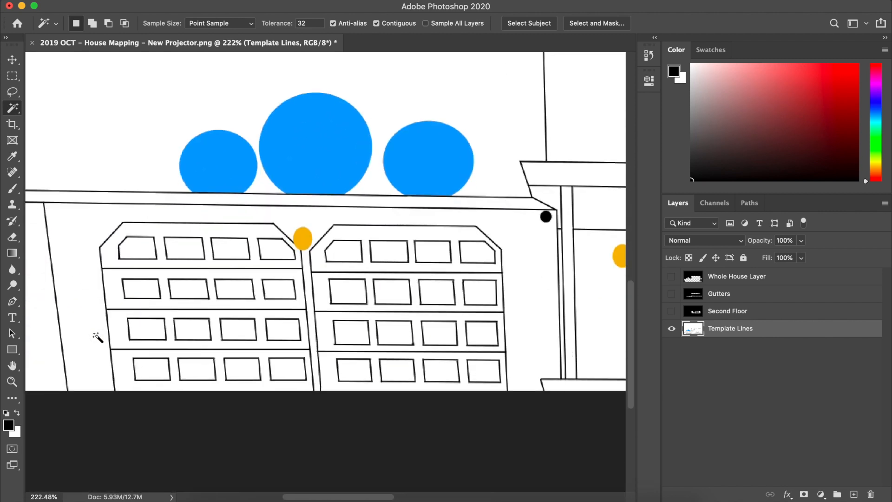
{"action": "scroll", "coordinate": [97, 335], "scroll_direction": "up", "scroll_amount": 4}
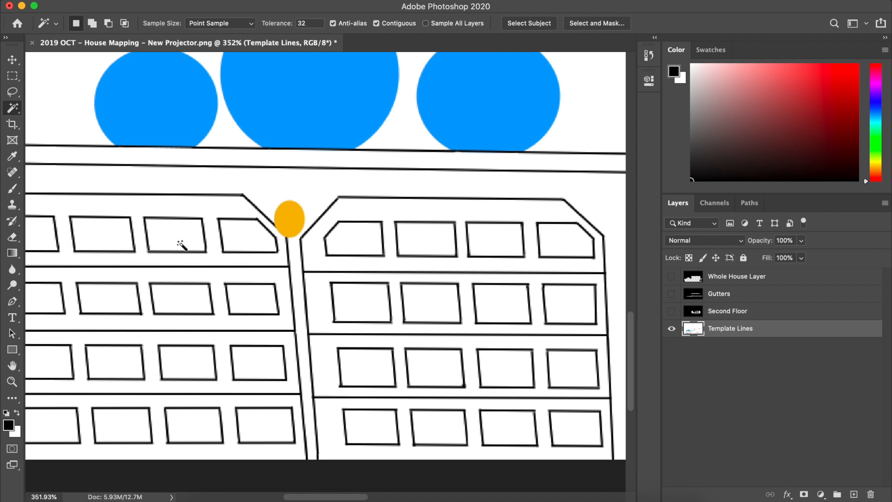
{"action": "scroll", "coordinate": [274, 356], "scroll_direction": "down", "scroll_amount": 3}
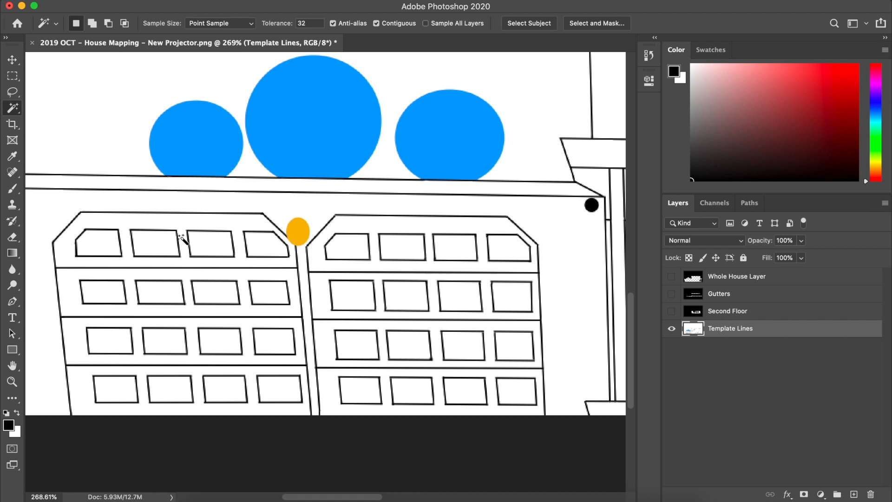
{"action": "scroll", "coordinate": [227, 367], "scroll_direction": "down", "scroll_amount": 2}
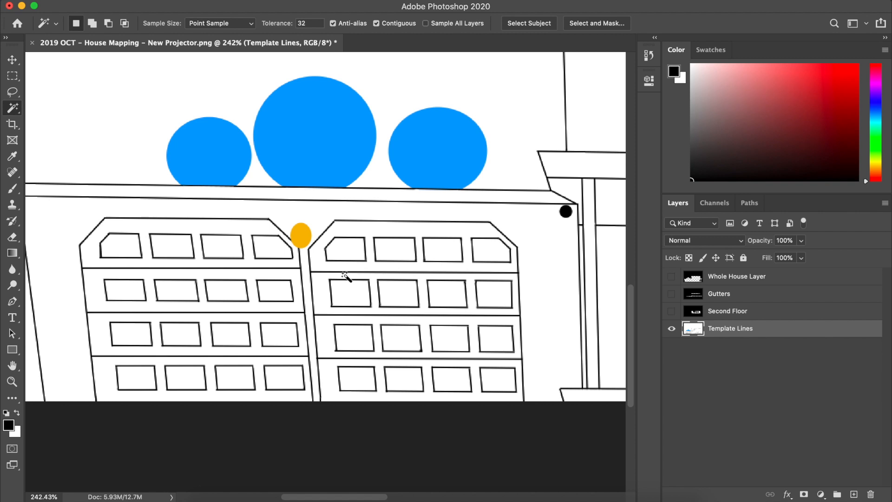
{"action": "scroll", "coordinate": [346, 276], "scroll_direction": "up", "scroll_amount": 3}
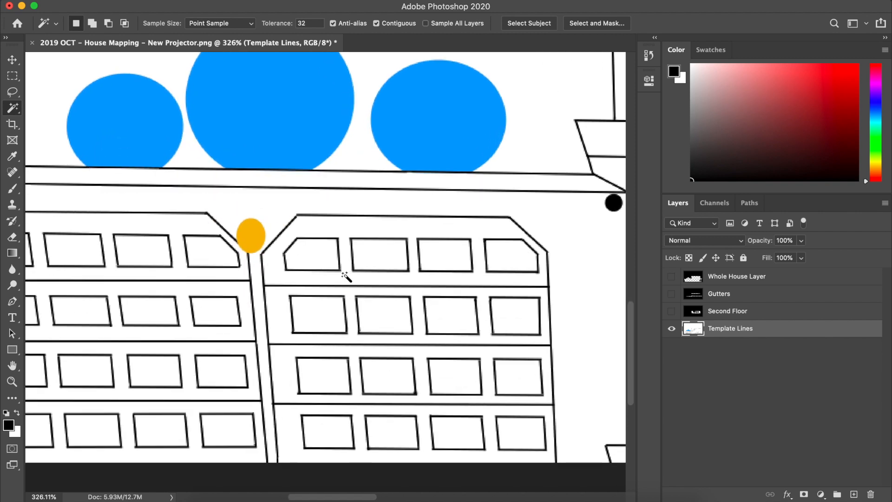
{"action": "scroll", "coordinate": [309, 251], "scroll_direction": "down", "scroll_amount": 4}
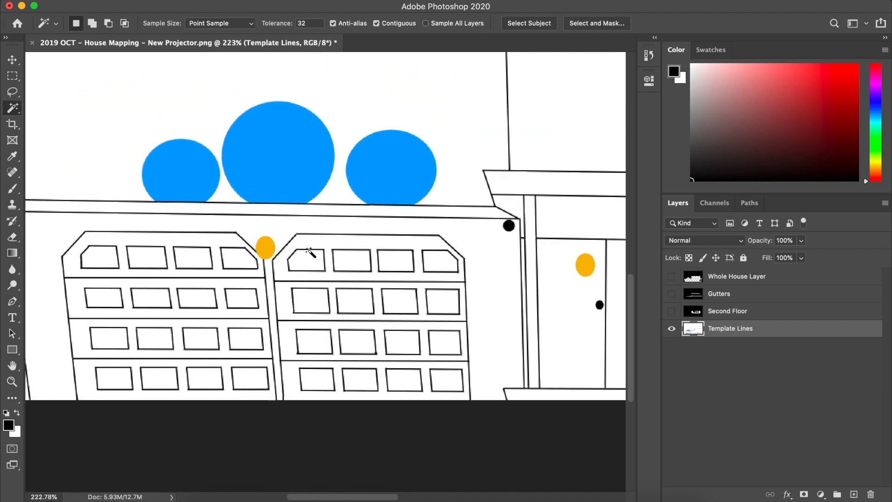
{"action": "scroll", "coordinate": [309, 251], "scroll_direction": "right", "scroll_amount": 4}
{"action": "scroll", "coordinate": [308, 251], "scroll_direction": "down", "scroll_amount": 1}
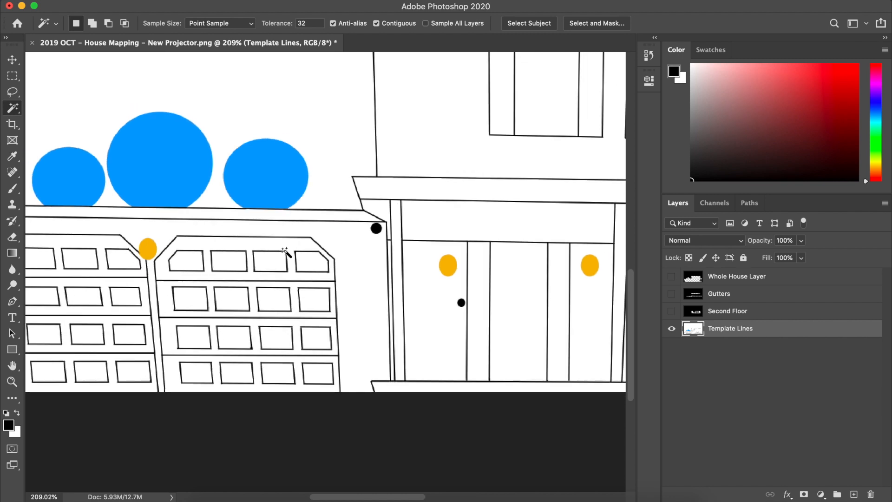
Select the orange light between the garage doors and the two beside the front door with the Magic Wand
{"action": "left_click", "coordinate": [147, 245]}
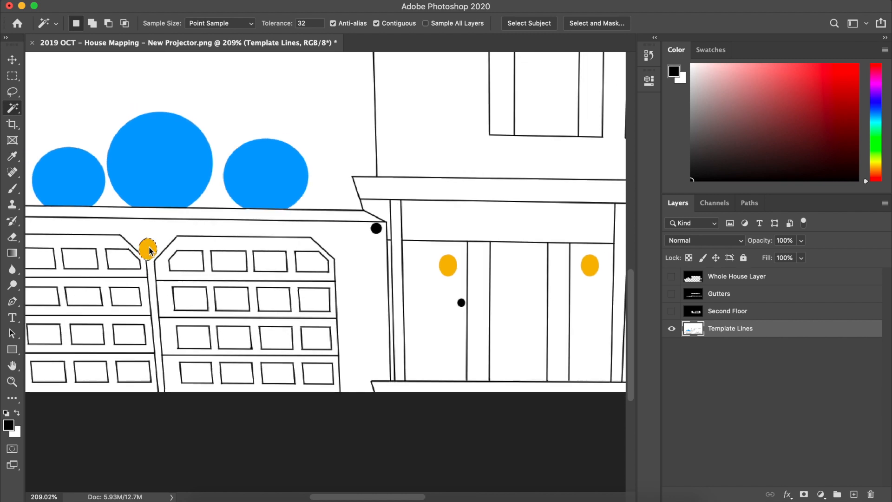
{"action": "left_click", "coordinate": [448, 267], "text": "shift"}
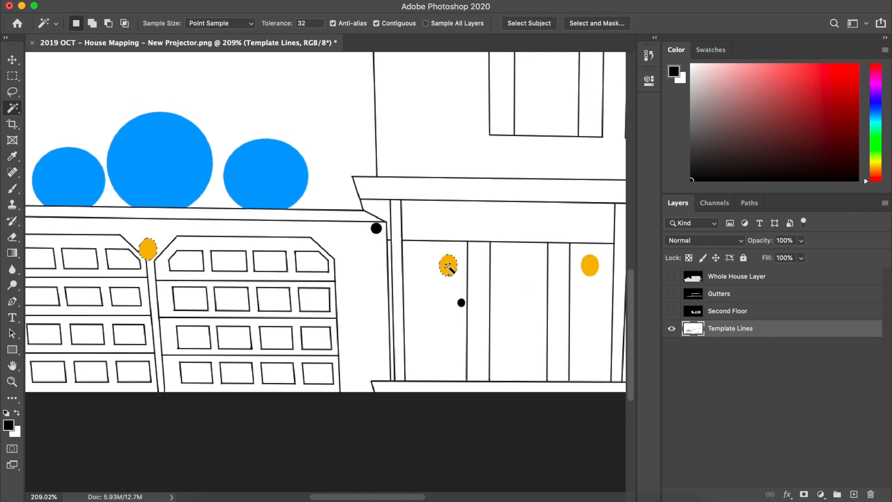
{"action": "left_click", "coordinate": [592, 267], "text": "shift"}
{"action": "scroll", "coordinate": [588, 274], "scroll_direction": "down", "scroll_amount": 2}
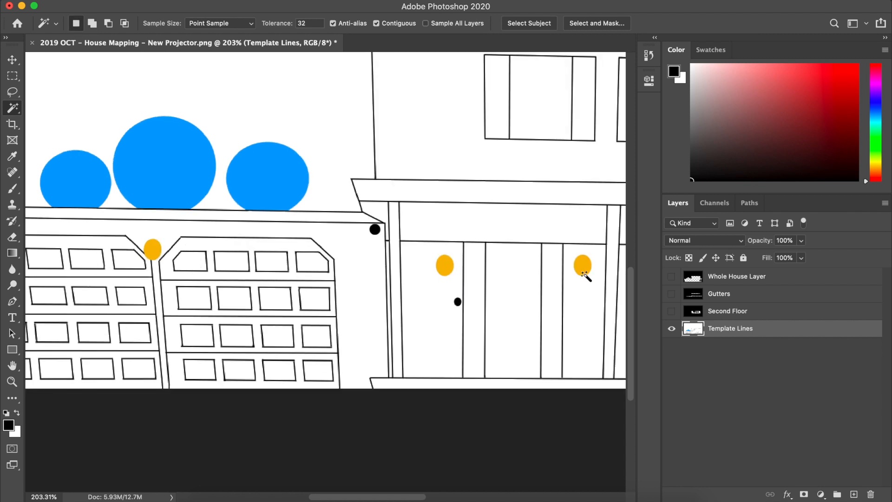
{"action": "scroll", "coordinate": [587, 276], "scroll_direction": "down", "scroll_amount": 5}
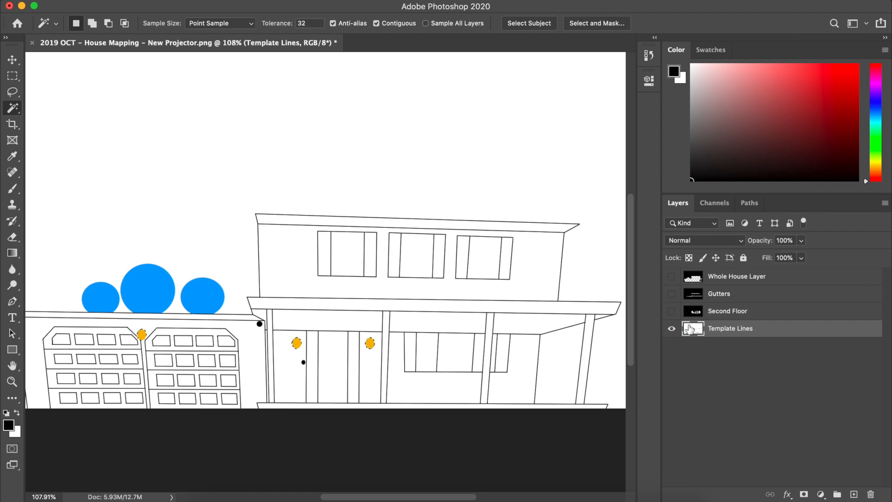
Hide Template Lines and add a new layer named Lights
{"action": "left_click", "coordinate": [672, 329]}
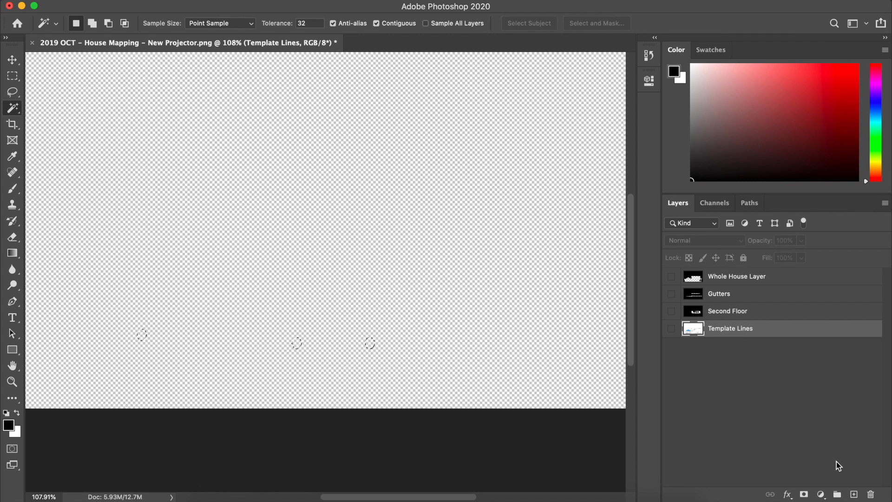
{"action": "left_click", "coordinate": [854, 493]}
{"action": "double_click", "coordinate": [721, 329]}
{"action": "type", "text": "Lights"}
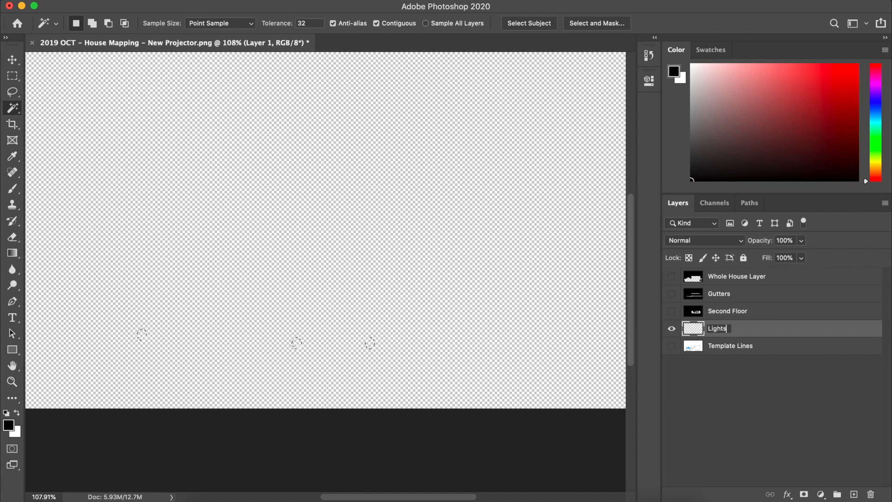
{"action": "key", "text": "Return"}
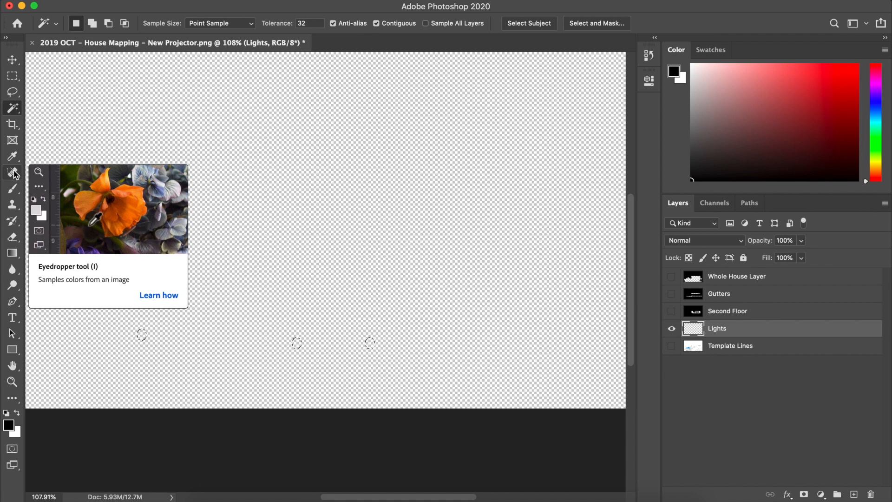
Invert the selection and paint everything outside the three lights black on the Lights layer with the Brush tool
{"action": "left_click", "coordinate": [15, 191]}
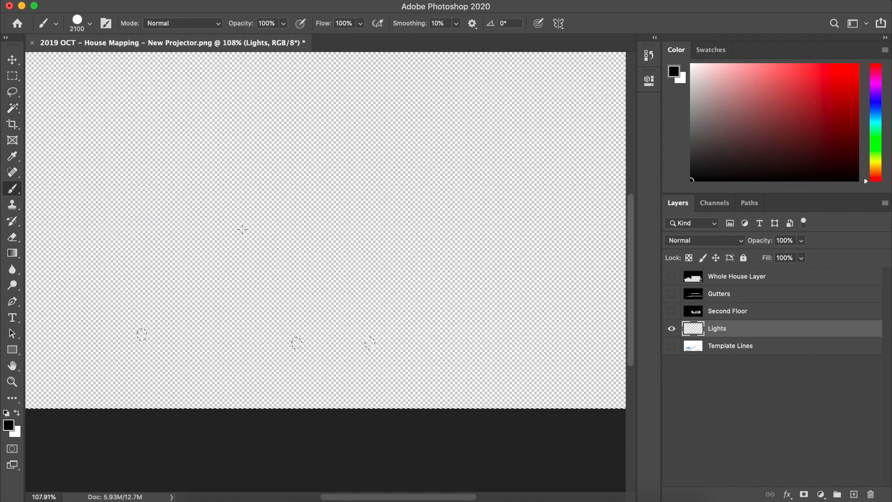
{"action": "left_click_drag", "start_coordinate": [242, 229], "coordinate": [470, 223]}
{"action": "scroll", "coordinate": [255, 203], "scroll_direction": "down", "scroll_amount": 1}
{"action": "scroll", "coordinate": [255, 205], "scroll_direction": "down", "scroll_amount": 1}
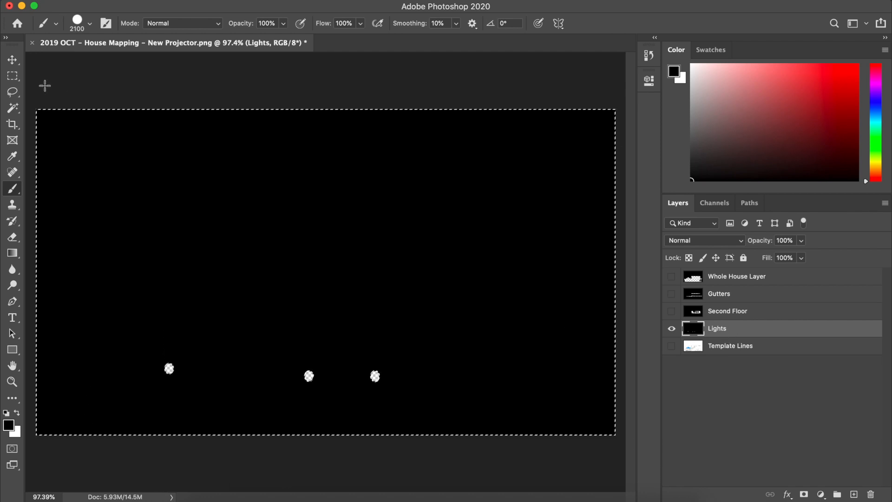
Clear the selection with the Rectangular Marquee tool, then hide Lights and make Template Lines the visible, active layer
{"action": "left_click", "coordinate": [12, 77]}
{"action": "left_click", "coordinate": [256, 210]}
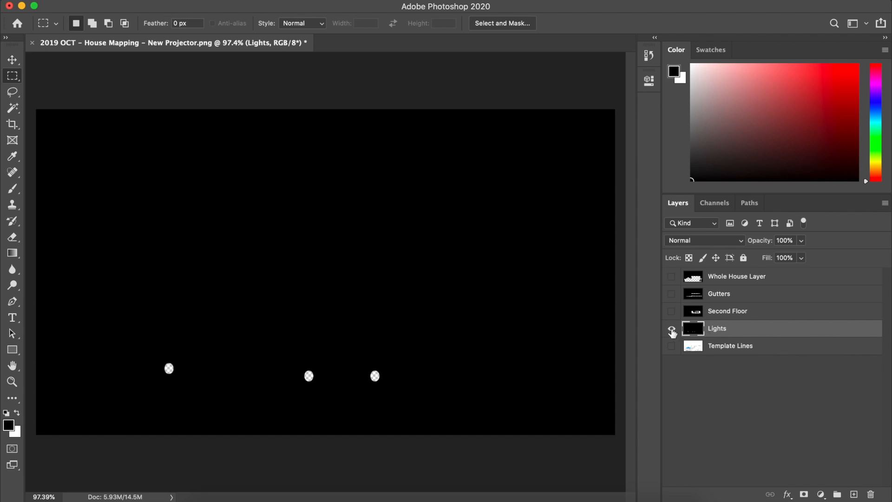
{"action": "left_click", "coordinate": [671, 329]}
{"action": "left_click", "coordinate": [771, 348]}
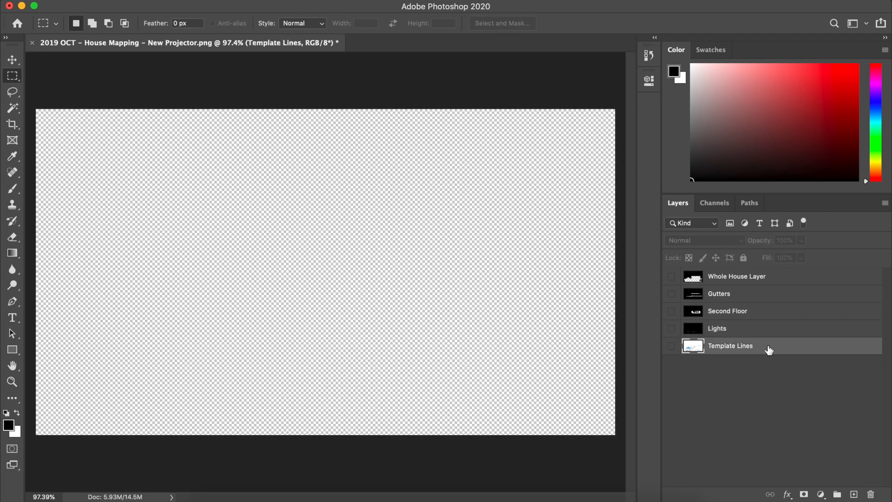
{"action": "left_click", "coordinate": [671, 346]}
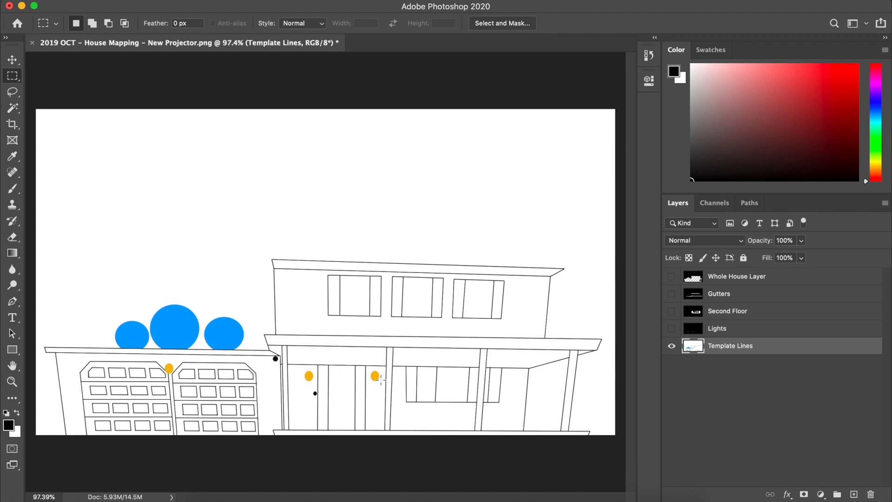
Paint over the two orange lights beside the front door in white on Template Lines, using a Brush reduced to 25 px
{"action": "scroll", "coordinate": [381, 379], "scroll_direction": "up", "scroll_amount": 5}
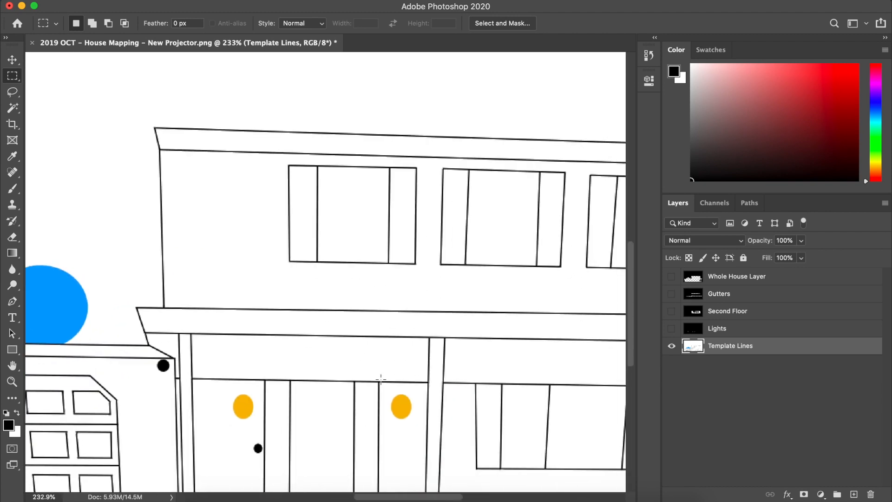
{"action": "scroll", "coordinate": [380, 379], "scroll_direction": "up", "scroll_amount": 3}
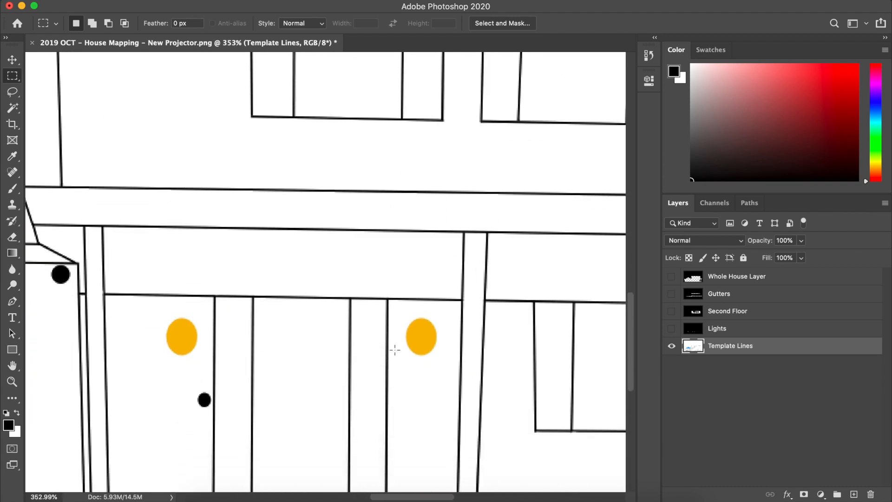
{"action": "key", "text": "e"}
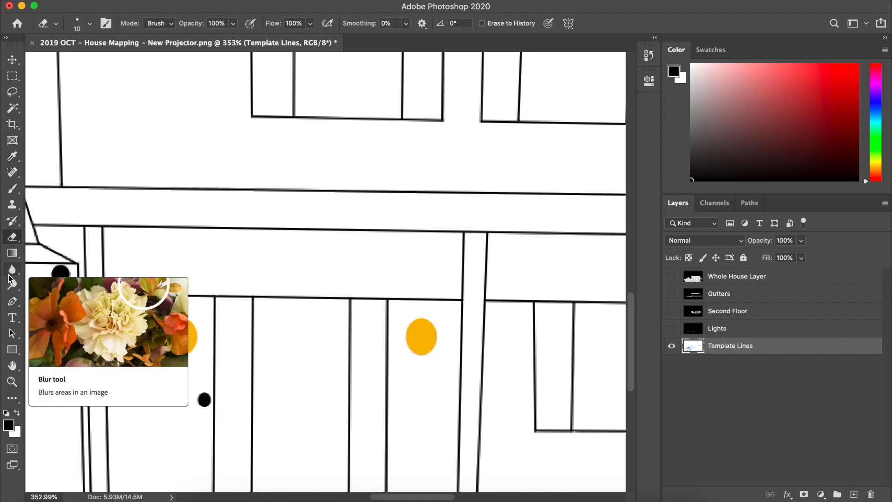
{"action": "left_click", "coordinate": [12, 189]}
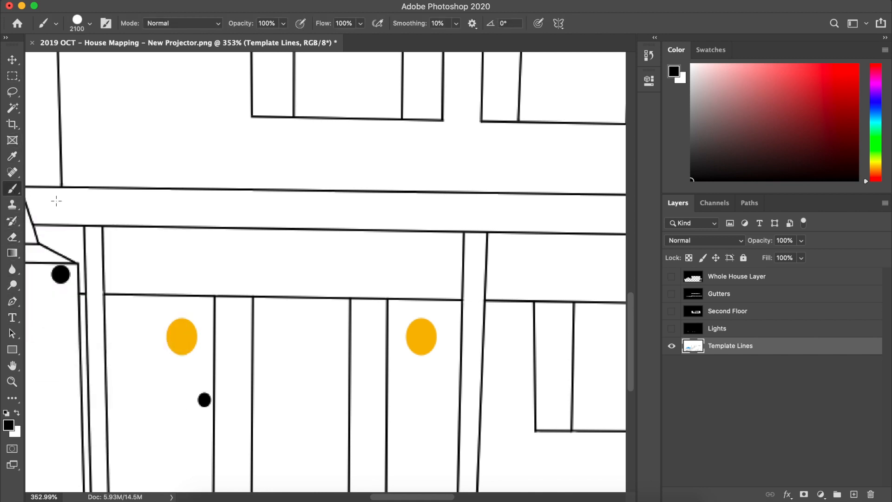
{"action": "left_click", "coordinate": [17, 413]}
{"action": "key", "text": "bracketleft"}
{"action": "key", "text": "bracketleft"}
{"action": "key", "text": "bracketleft"}
{"action": "key", "text": "bracketleft"}
{"action": "key", "text": "bracketleft"}
{"action": "key", "text": "bracketleft"}
{"action": "key", "text": "bracketleft"}
{"action": "key", "text": "bracketleft"}
{"action": "key", "text": "bracketleft"}
{"action": "key", "text": "bracketleft"}
{"action": "key", "text": "bracketleft"}
{"action": "key", "text": "bracketleft"}
{"action": "key", "text": "bracketleft"}
{"action": "key", "text": "bracketleft"}
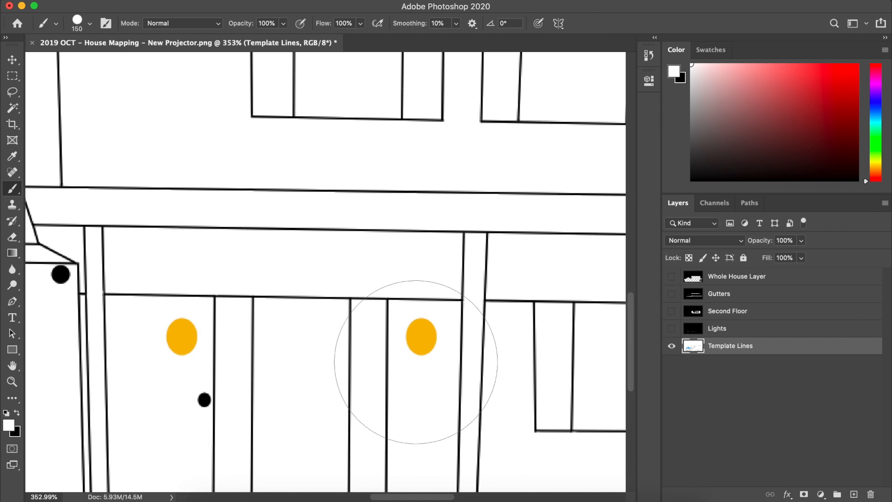
{"action": "key", "text": "bracketleft"}
{"action": "key", "text": "bracketleft"}
{"action": "key", "text": "bracketleft"}
{"action": "key", "text": "bracketleft"}
{"action": "key", "text": "bracketleft"}
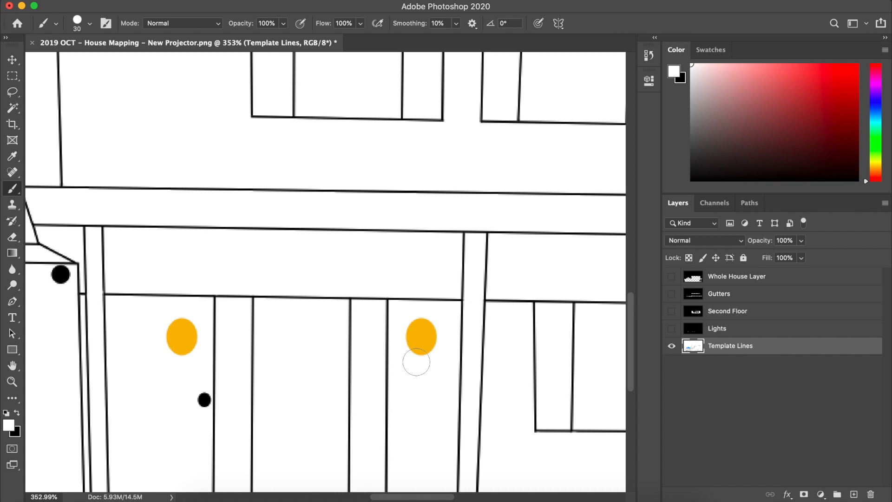
{"action": "mouse_move", "coordinate": [416, 355]}
{"action": "left_mouse_down"}
{"action": "mouse_move", "coordinate": [419, 329]}
{"action": "mouse_move", "coordinate": [422, 346]}
{"action": "left_mouse_up"}
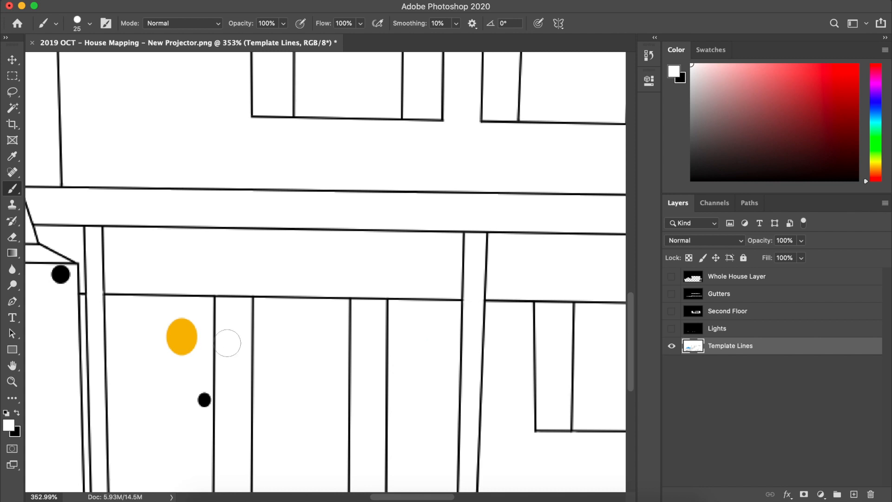
{"action": "left_click", "coordinate": [181, 330]}
{"action": "left_click_drag", "start_coordinate": [181, 330], "coordinate": [188, 343]}
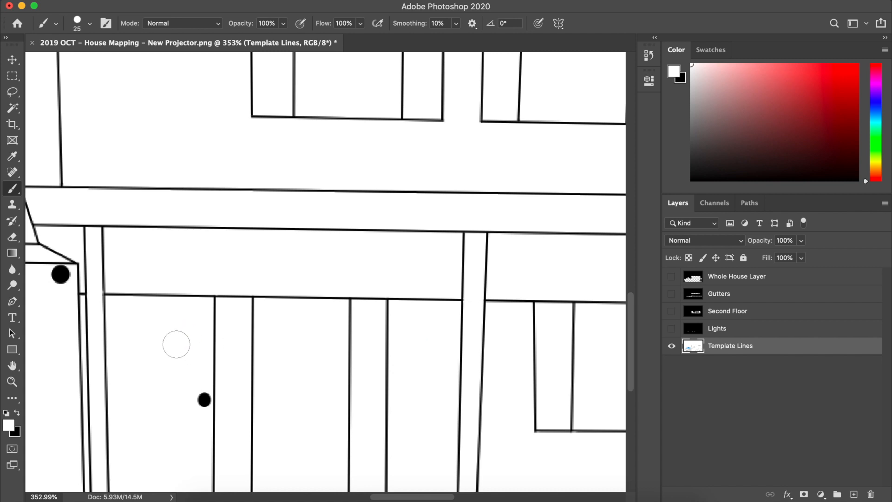
Paint over most of the orange light between the garage doors in white with the 25 px brush, keeping the door outlines intact
{"action": "scroll", "coordinate": [175, 346], "scroll_direction": "left", "scroll_amount": 10}
{"action": "scroll", "coordinate": [175, 346], "scroll_direction": "left", "scroll_amount": 2}
{"action": "mouse_move", "coordinate": [198, 323]}
{"action": "left_mouse_down"}
{"action": "mouse_move", "coordinate": [200, 315]}
{"action": "mouse_move", "coordinate": [207, 330]}
{"action": "left_mouse_up"}
{"action": "scroll", "coordinate": [205, 321], "scroll_direction": "up", "scroll_amount": 5}
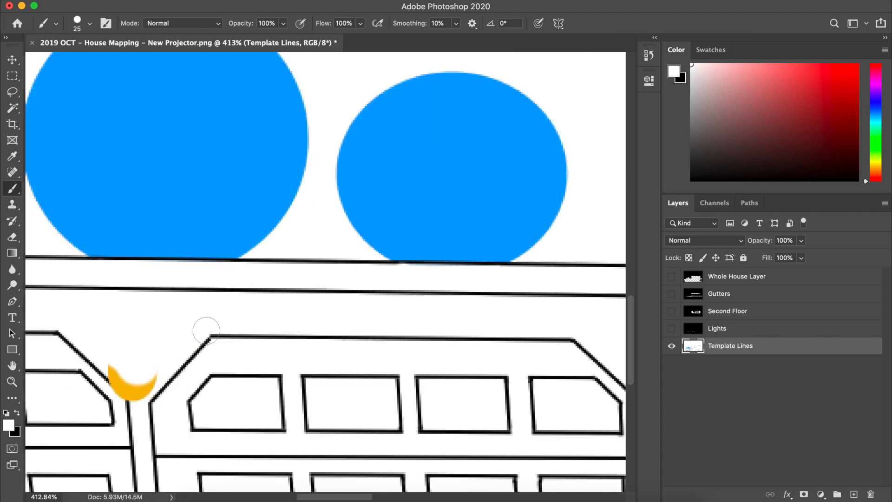
{"action": "scroll", "coordinate": [196, 307], "scroll_direction": "up", "scroll_amount": 4}
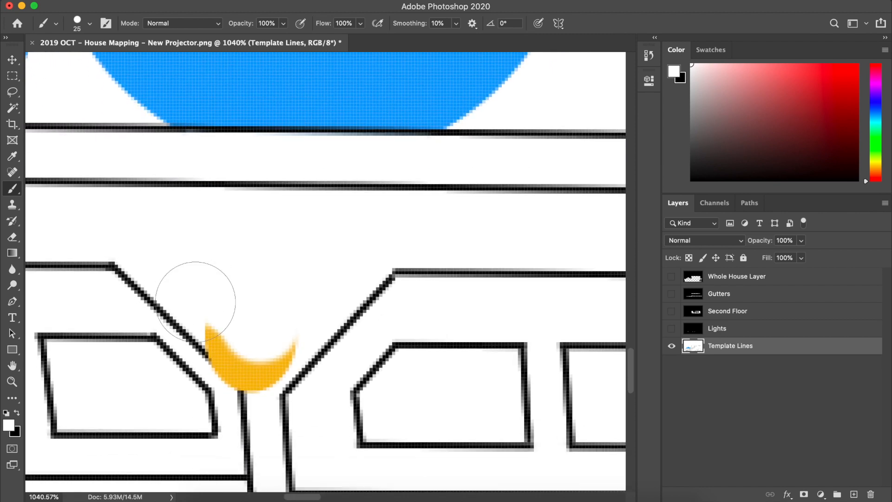
{"action": "left_click", "coordinate": [235, 319]}
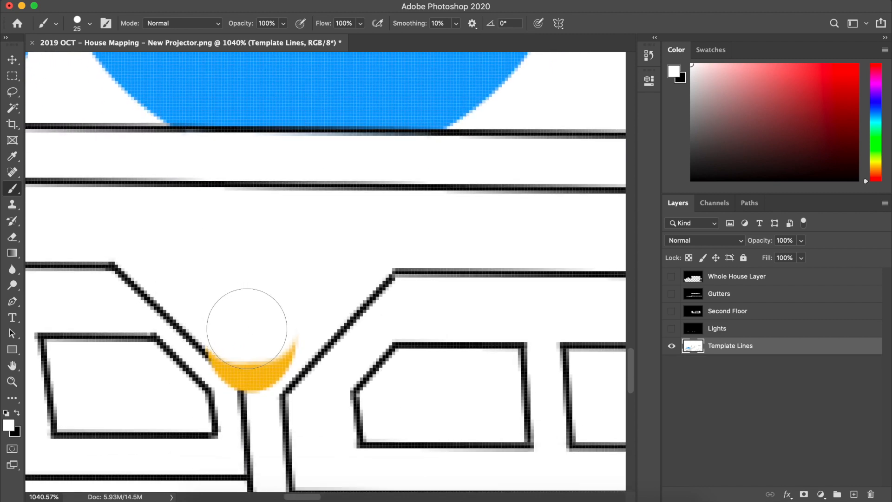
{"action": "left_click", "coordinate": [249, 332]}
{"action": "left_click", "coordinate": [253, 337]}
{"action": "left_click", "coordinate": [256, 341]}
{"action": "left_click", "coordinate": [260, 346]}
{"action": "left_click", "coordinate": [265, 349]}
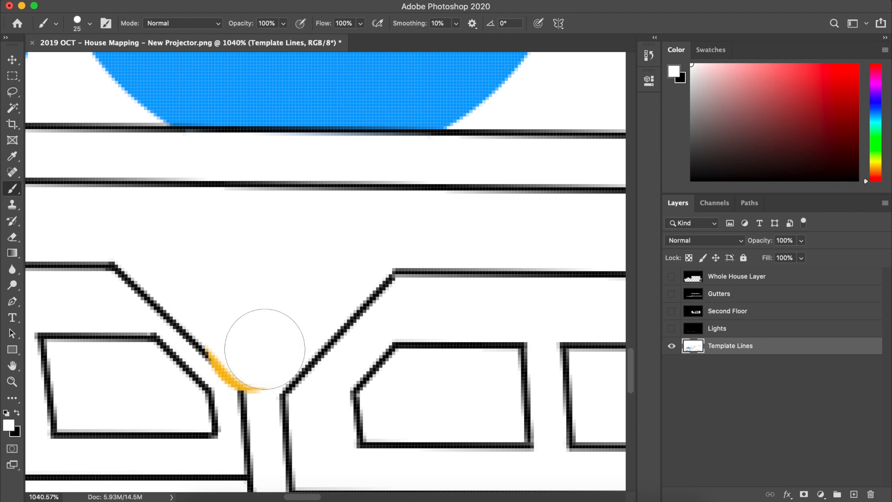
Paint out the remaining orange between the garage door outlines in white with an 8 px brush, leaving the left door's corner edge
{"action": "key", "text": "bracketleft"}
{"action": "key", "text": "bracketleft"}
{"action": "key", "text": "bracketleft"}
{"action": "key", "text": "bracketleft"}
{"action": "key", "text": "bracketleft"}
{"action": "left_click", "coordinate": [260, 388]}
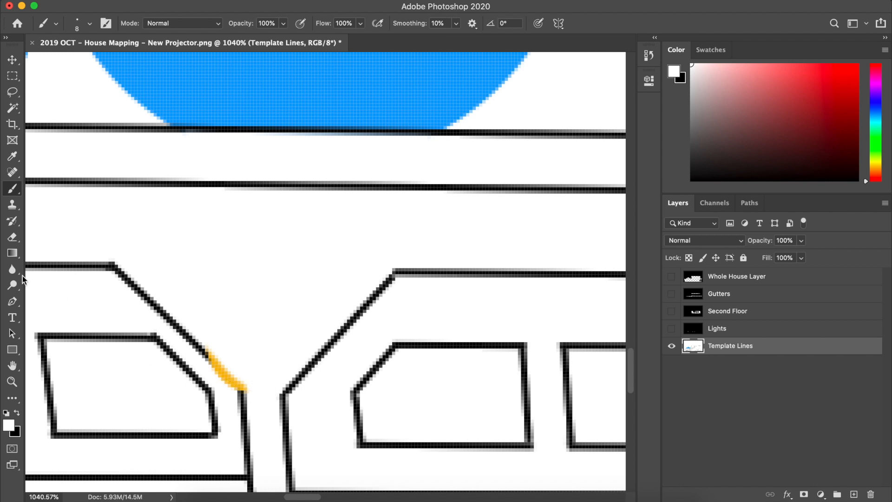
Switch the foreground colour to black and redraw the left garage door's missing corner line over the orange with a 1 px brush
{"action": "left_click", "coordinate": [17, 413]}
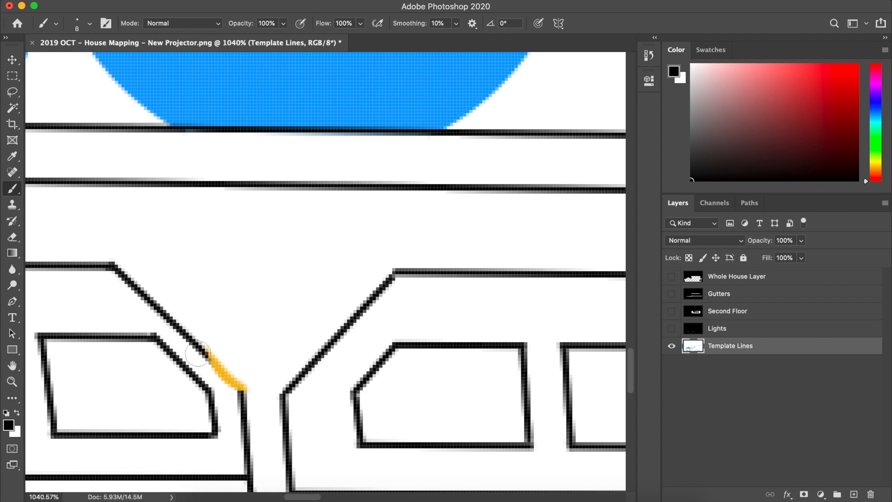
{"action": "key", "text": "bracketleft"}
{"action": "key", "text": "bracketleft"}
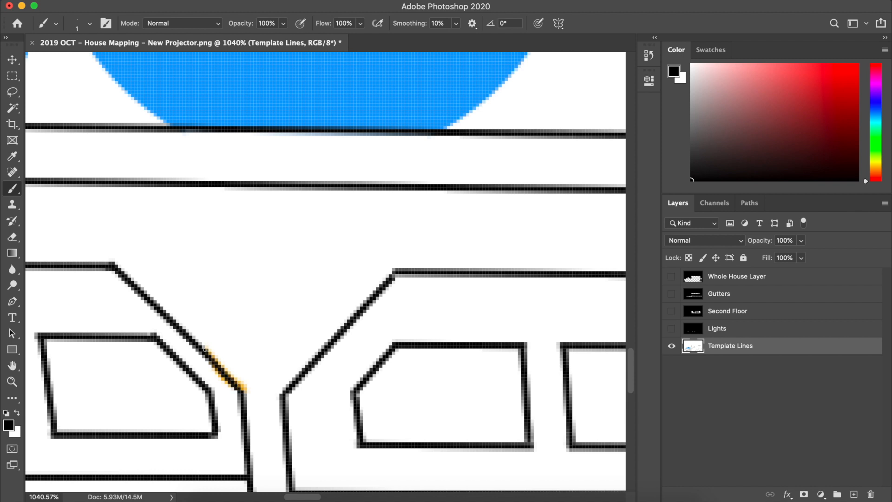
Select all three blue circles above the garage on Template Lines with the Magic Wand tool
{"action": "scroll", "coordinate": [205, 350], "scroll_direction": "down", "scroll_amount": 10}
{"action": "scroll", "coordinate": [204, 355], "scroll_direction": "down", "scroll_amount": 6}
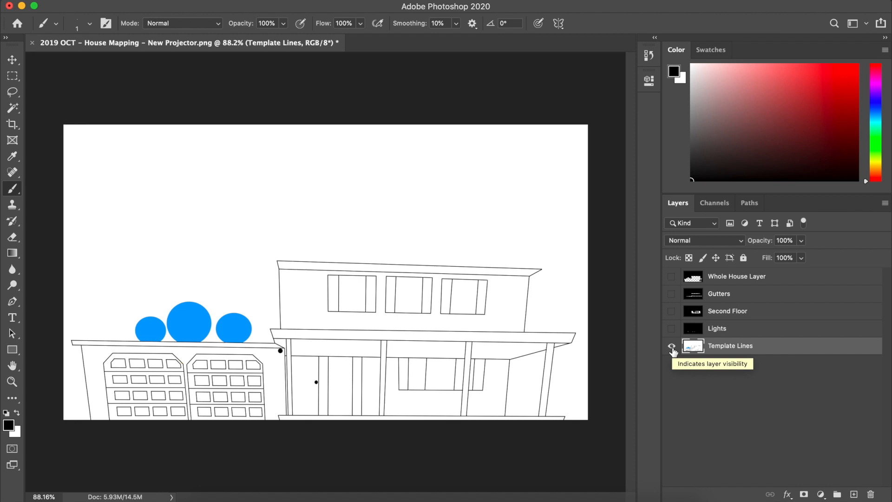
{"action": "left_click", "coordinate": [13, 108]}
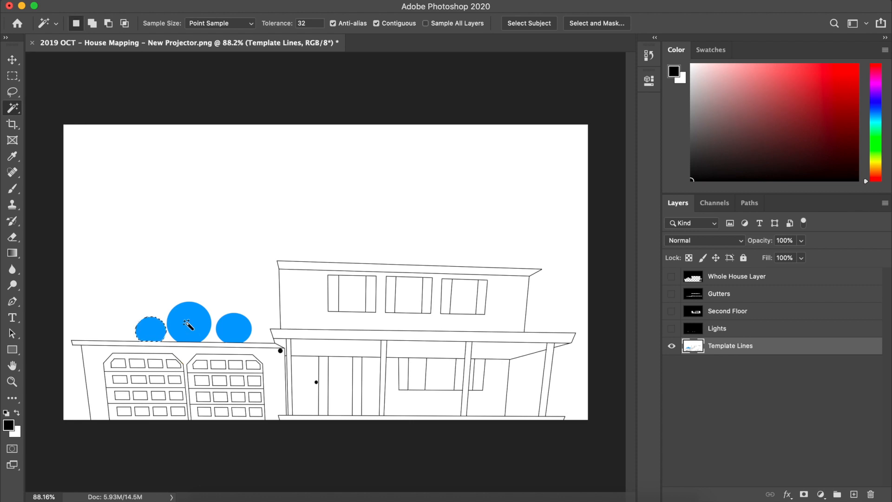
{"action": "key", "text": "shift"}
{"action": "left_click", "coordinate": [156, 331], "text": "shift"}
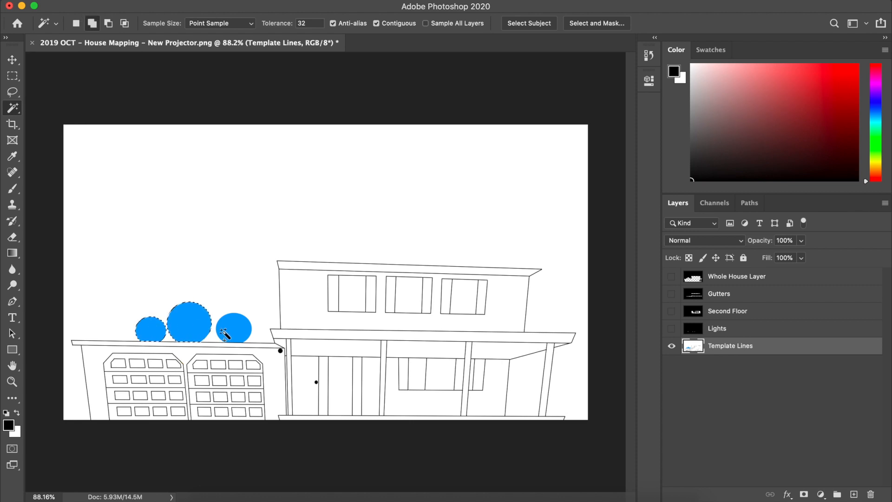
{"action": "left_click", "coordinate": [239, 332], "text": "shift"}
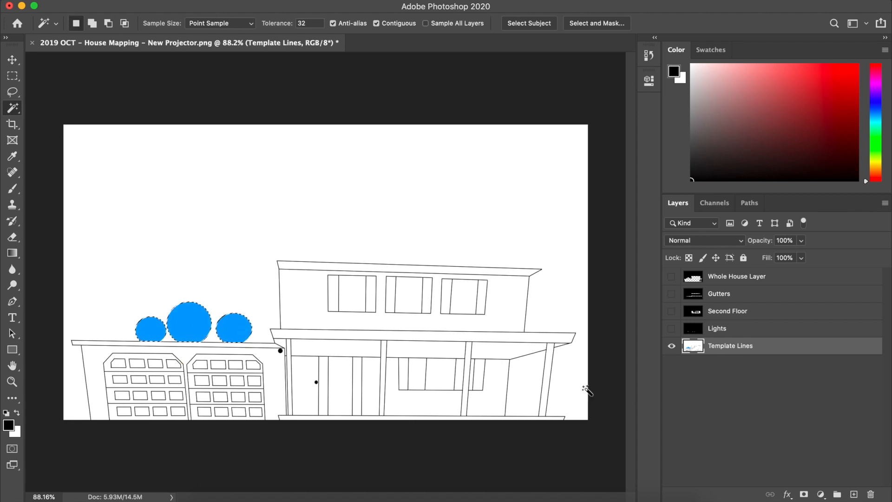
Hide Template Lines and add a new layer named Circles directly above it
{"action": "left_click", "coordinate": [671, 346]}
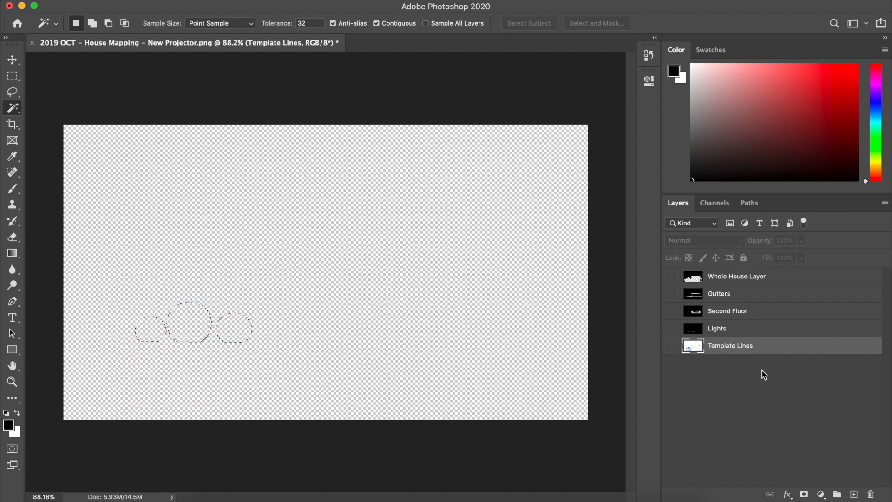
{"action": "left_click", "coordinate": [854, 493]}
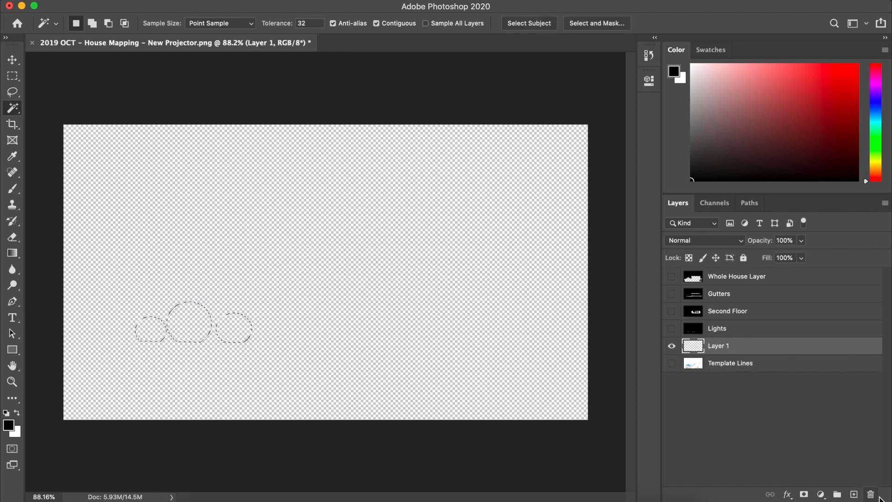
{"action": "left_click", "coordinate": [870, 495]}
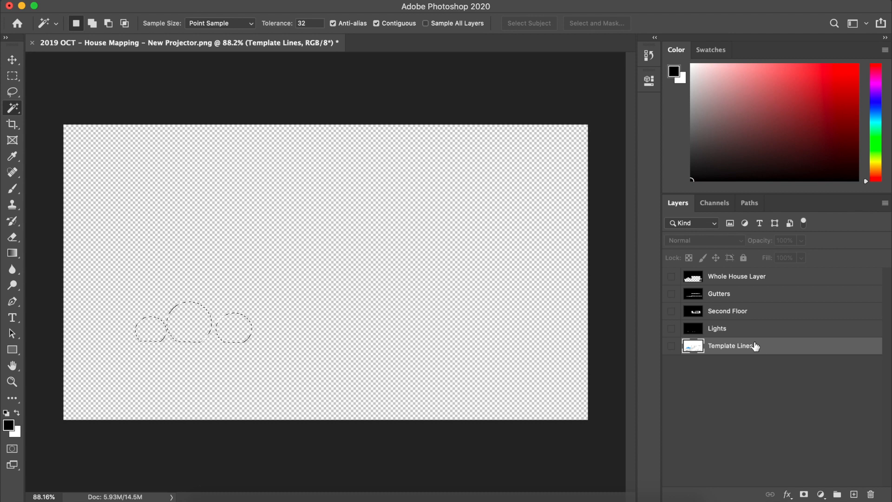
{"action": "left_click", "coordinate": [854, 494]}
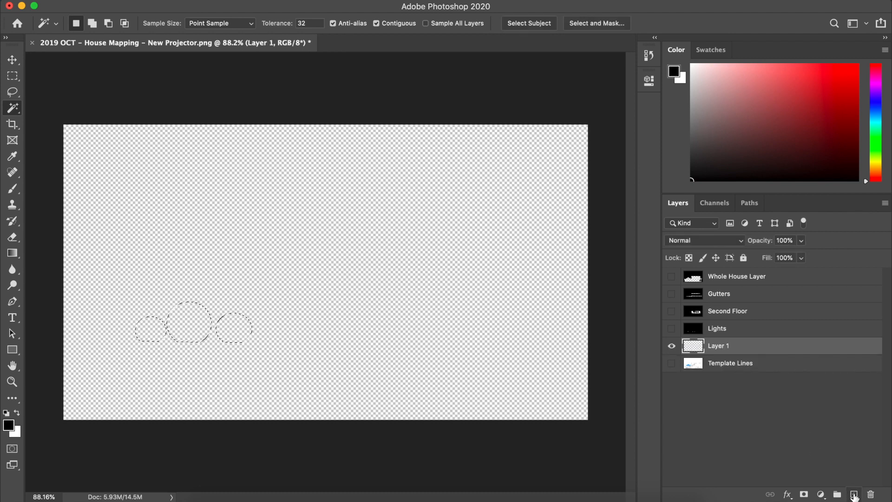
{"action": "double_click", "coordinate": [716, 345]}
{"action": "type", "text": "Circles"}
{"action": "key", "text": "Return"}
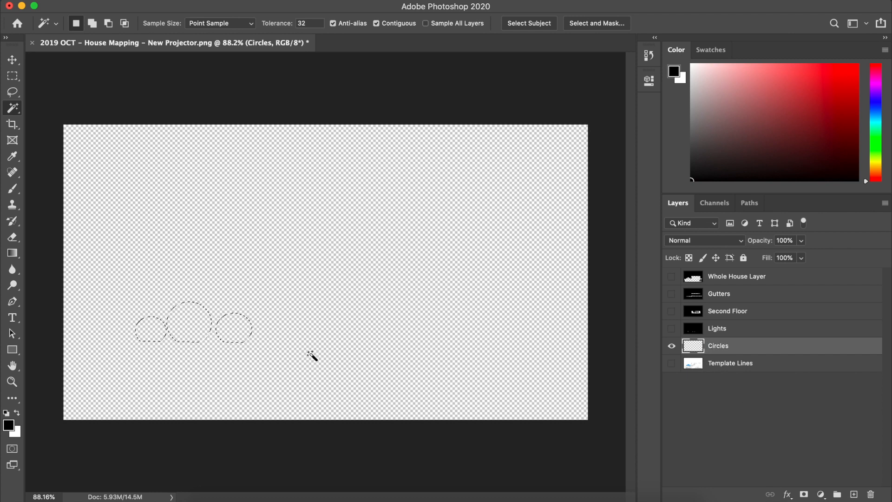
Invert the selection and paint the upper-left area of the Circles layer black using a 250 px Brush
{"action": "key", "text": "super+shift+i"}
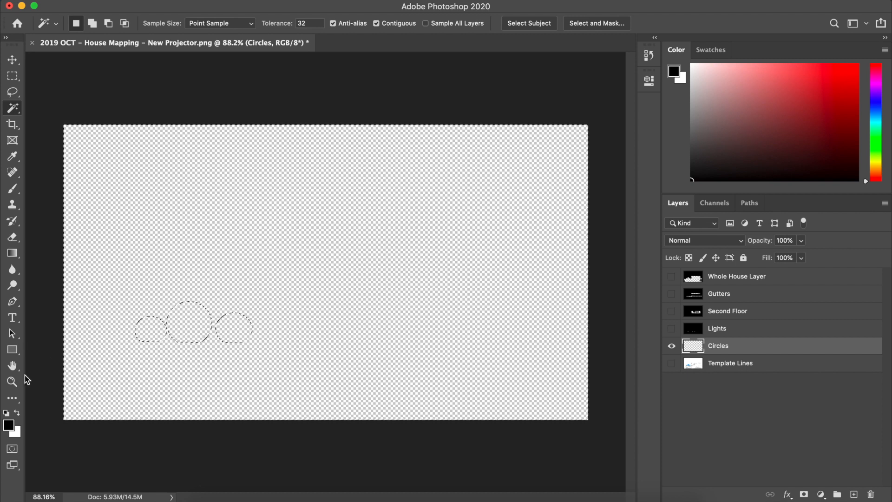
{"action": "left_click", "coordinate": [12, 189]}
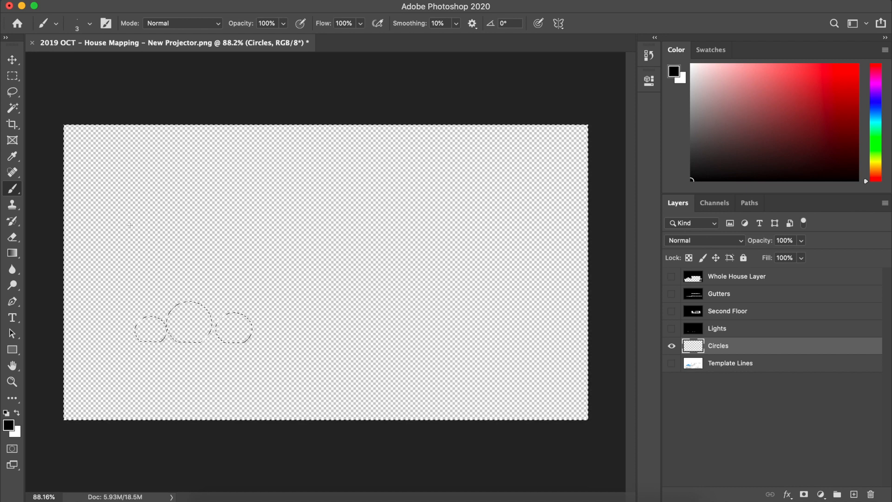
{"action": "key", "text": "bracketleft"}
{"action": "key", "text": "bracketleft"}
{"action": "key", "text": "bracketright"}
{"action": "key", "text": "bracketright"}
{"action": "key", "text": "bracketright"}
{"action": "key", "text": "bracketright"}
{"action": "key", "text": "bracketright"}
{"action": "key", "text": "bracketright"}
{"action": "key", "text": "bracketright"}
{"action": "key", "text": "bracketright"}
{"action": "key", "text": "bracketright"}
{"action": "key", "text": "bracketright"}
{"action": "key", "text": "bracketright"}
{"action": "key", "text": "bracketright"}
{"action": "key", "text": "bracketright"}
{"action": "key", "text": "bracketright"}
{"action": "key", "text": "bracketright"}
{"action": "key", "text": "bracketright"}
{"action": "key", "text": "bracketright"}
{"action": "key", "text": "bracketright"}
{"action": "key", "text": "bracketright"}
{"action": "key", "text": "bracketright"}
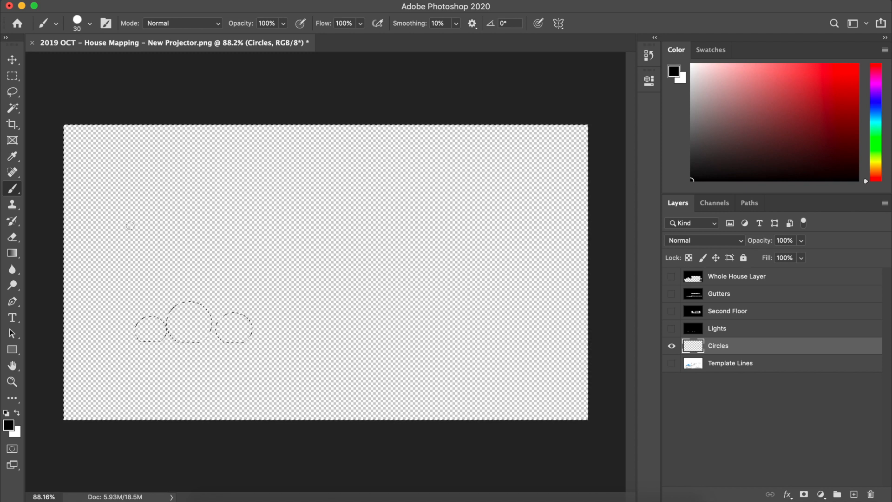
{"action": "key", "text": "bracketright"}
{"action": "key", "text": "bracketright"}
{"action": "key", "text": "bracketright"}
{"action": "key", "text": "bracketleft"}
{"action": "key", "text": "bracketleft"}
{"action": "key", "text": "bracketleft"}
{"action": "key", "text": "bracketleft"}
{"action": "key", "text": "bracketleft"}
{"action": "key", "text": "bracketleft"}
{"action": "key", "text": "bracketleft"}
{"action": "key", "text": "bracketleft"}
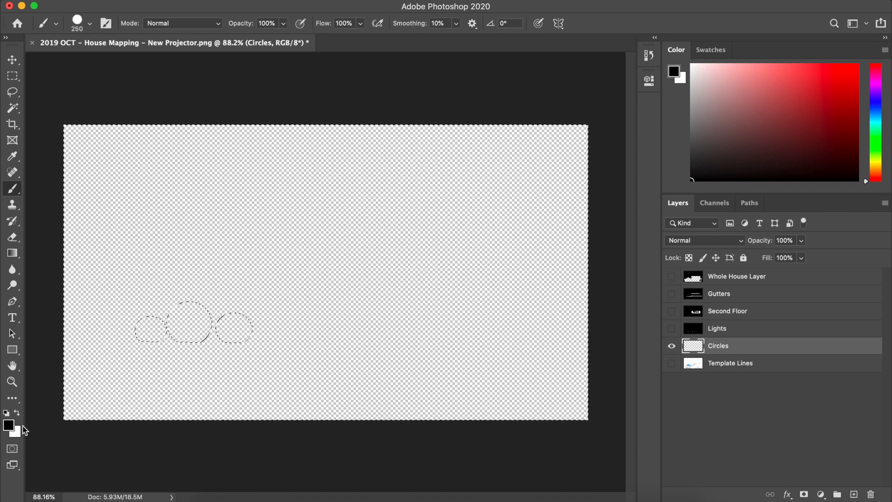
{"action": "mouse_move", "coordinate": [131, 266]}
{"action": "left_mouse_down"}
{"action": "mouse_move", "coordinate": [261, 230]}
{"action": "mouse_move", "coordinate": [138, 259]}
{"action": "mouse_move", "coordinate": [198, 232]}
{"action": "mouse_move", "coordinate": [121, 238]}
{"action": "mouse_move", "coordinate": [166, 181]}
{"action": "mouse_move", "coordinate": [181, 243]}
{"action": "mouse_move", "coordinate": [83, 190]}
{"action": "mouse_move", "coordinate": [177, 187]}
{"action": "mouse_move", "coordinate": [90, 239]}
{"action": "mouse_move", "coordinate": [116, 228]}
{"action": "left_mouse_up"}
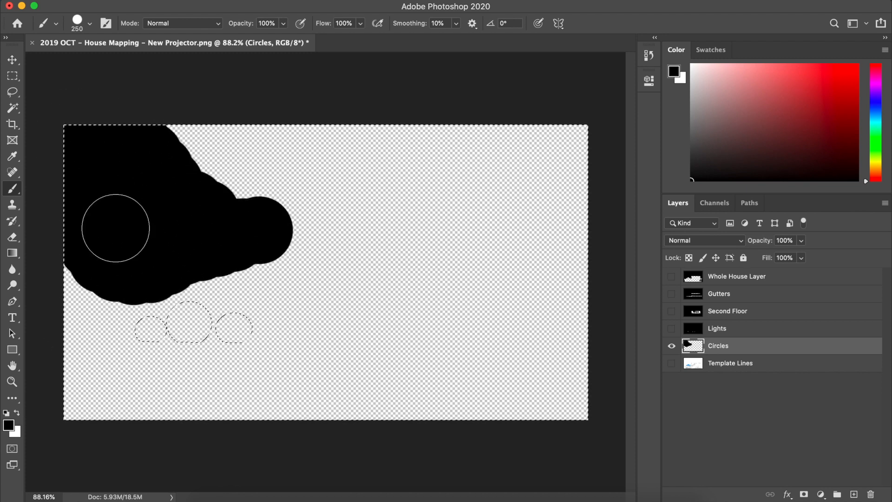
Enlarge the brush to 1900 px and paint the rest of the Circles layer black outside the three circles
{"action": "key", "text": "bracketright"}
{"action": "key", "text": "bracketright"}
{"action": "key", "text": "bracketright"}
{"action": "key", "text": "bracketright"}
{"action": "key", "text": "bracketright"}
{"action": "key", "text": "bracketright"}
{"action": "key", "text": "bracketright"}
{"action": "key", "text": "bracketright"}
{"action": "key", "text": "bracketright"}
{"action": "key", "text": "bracketright"}
{"action": "key", "text": "bracketright"}
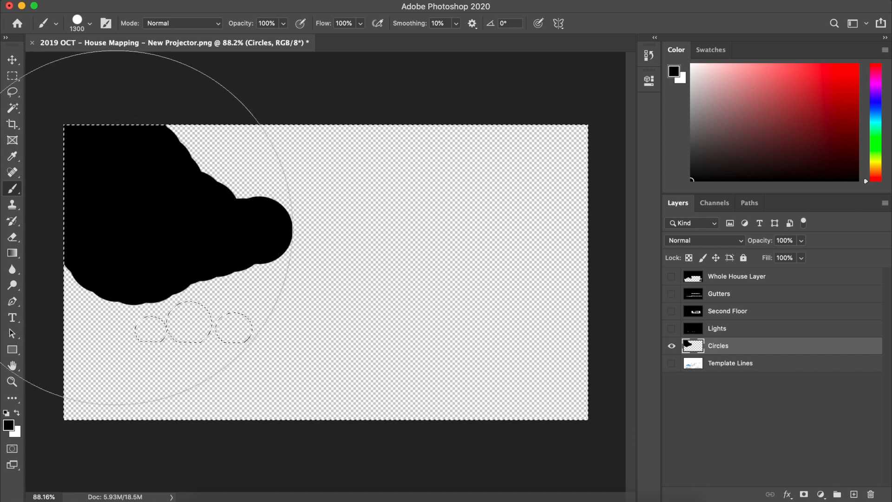
{"action": "key", "text": "bracketright"}
{"action": "key", "text": "bracketright"}
{"action": "key", "text": "bracketright"}
{"action": "mouse_move", "coordinate": [112, 222]}
{"action": "left_mouse_down"}
{"action": "mouse_move", "coordinate": [372, 235]}
{"action": "mouse_move", "coordinate": [463, 264]}
{"action": "left_mouse_up"}
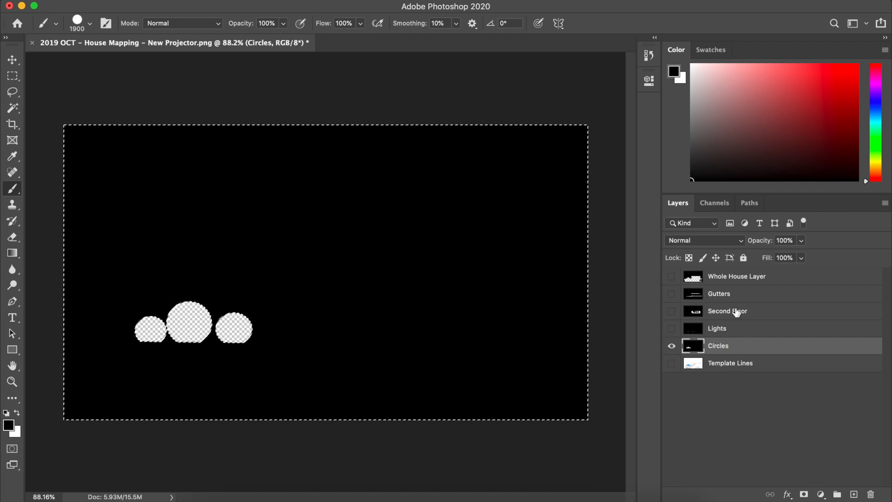
Clear the selection with the Rectangular Marquee tool, then hide Circles and make Template Lines the visible, active layer
{"action": "left_click", "coordinate": [20, 75]}
{"action": "left_click", "coordinate": [170, 201]}
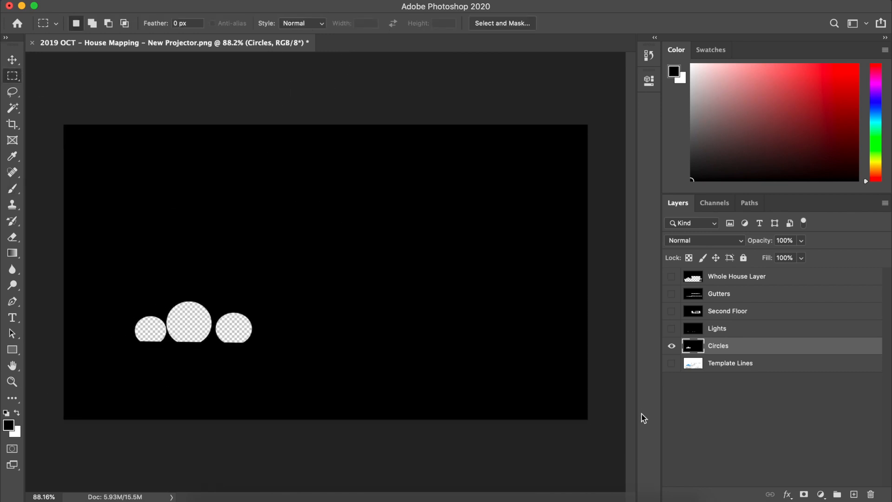
{"action": "left_click", "coordinate": [671, 346]}
{"action": "left_click", "coordinate": [671, 363]}
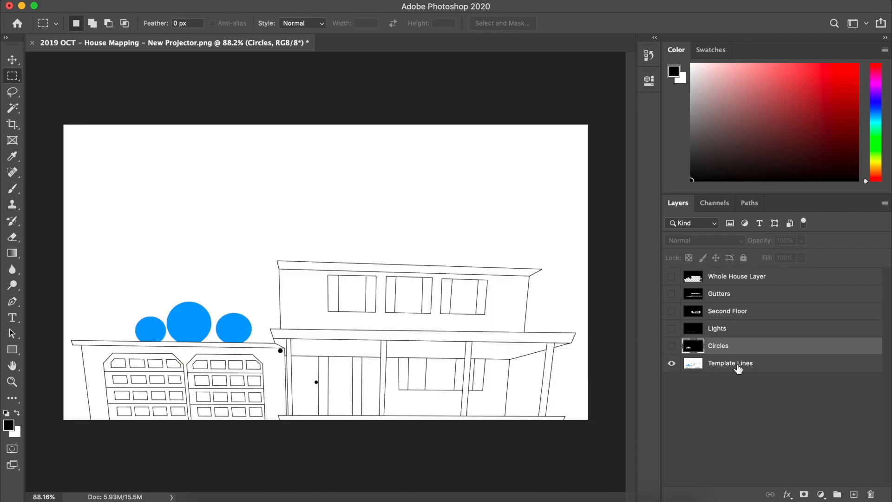
{"action": "left_click", "coordinate": [738, 365]}
Select the whole left garage door on Template Lines with the Quick Selection tool
{"action": "scroll", "coordinate": [110, 383], "scroll_direction": "up", "scroll_amount": 5}
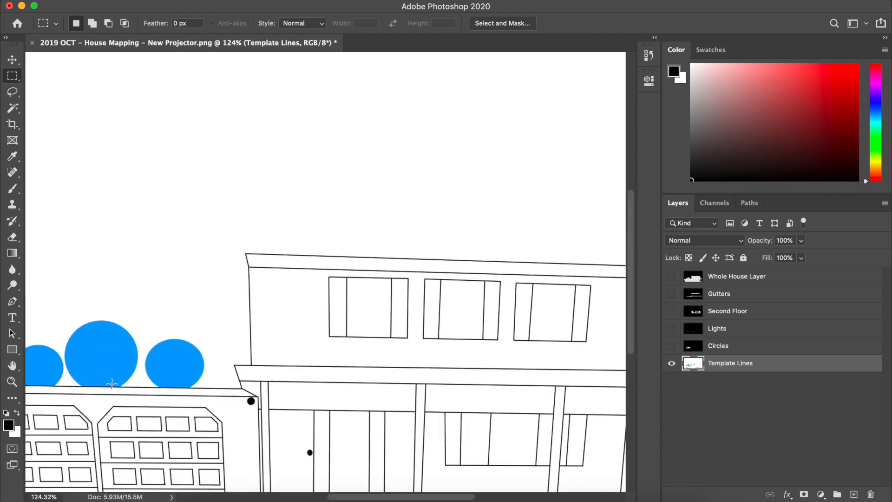
{"action": "scroll", "coordinate": [99, 339], "scroll_direction": "up", "scroll_amount": 5}
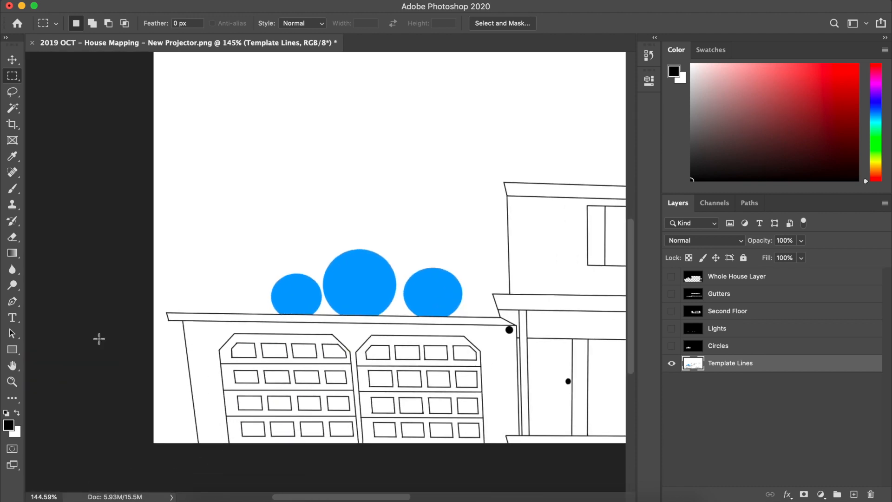
{"action": "scroll", "coordinate": [99, 339], "scroll_direction": "down", "scroll_amount": 3}
{"action": "scroll", "coordinate": [99, 338], "scroll_direction": "up", "scroll_amount": 2}
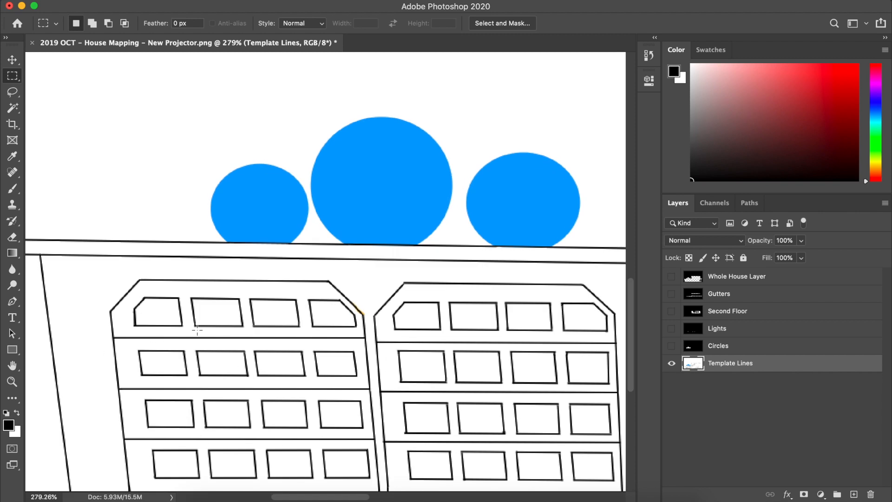
{"action": "scroll", "coordinate": [195, 396], "scroll_direction": "down", "scroll_amount": 3}
{"action": "scroll", "coordinate": [195, 396], "scroll_direction": "right", "scroll_amount": 3}
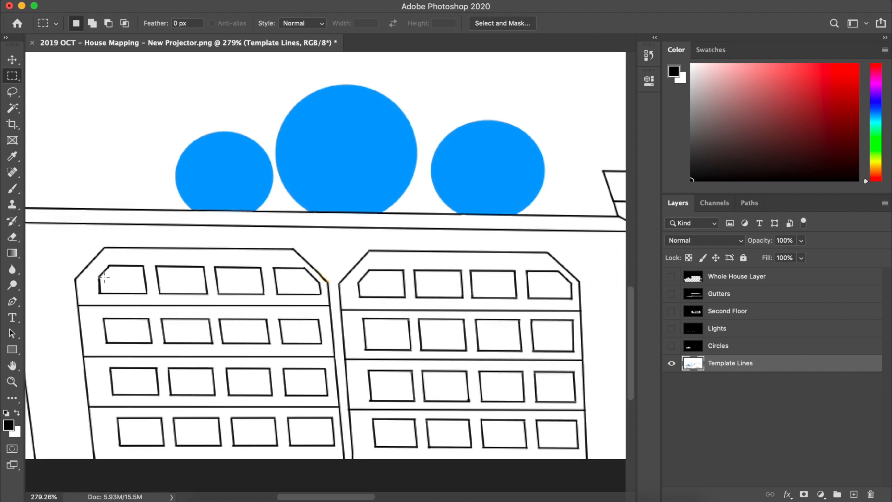
{"action": "left_click", "coordinate": [12, 108]}
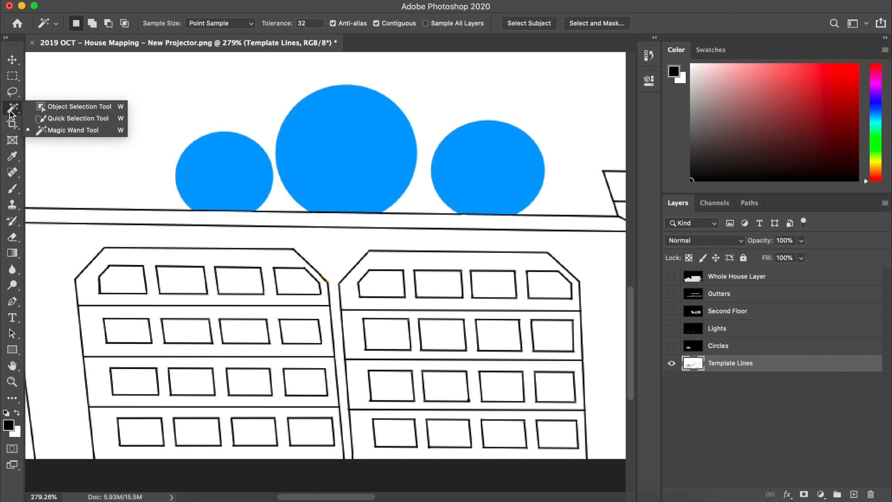
{"action": "left_click", "coordinate": [59, 119]}
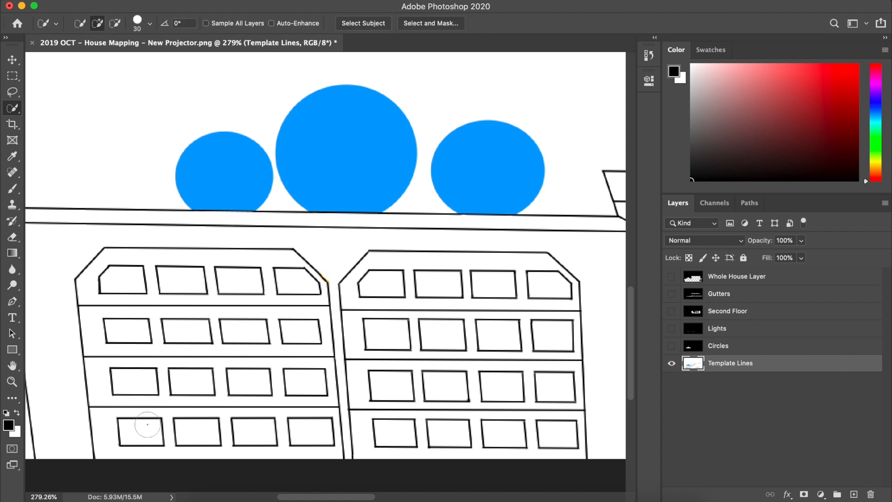
{"action": "mouse_move", "coordinate": [148, 424]}
{"action": "left_mouse_down"}
{"action": "mouse_move", "coordinate": [143, 399]}
{"action": "mouse_move", "coordinate": [143, 430]}
{"action": "mouse_move", "coordinate": [135, 313]}
{"action": "mouse_move", "coordinate": [144, 292]}
{"action": "mouse_move", "coordinate": [297, 281]}
{"action": "mouse_move", "coordinate": [284, 361]}
{"action": "mouse_move", "coordinate": [289, 402]}
{"action": "mouse_move", "coordinate": [225, 435]}
{"action": "mouse_move", "coordinate": [159, 425]}
{"action": "mouse_move", "coordinate": [209, 376]}
{"action": "mouse_move", "coordinate": [207, 328]}
{"action": "mouse_move", "coordinate": [244, 371]}
{"action": "mouse_move", "coordinate": [228, 317]}
{"action": "left_mouse_up"}
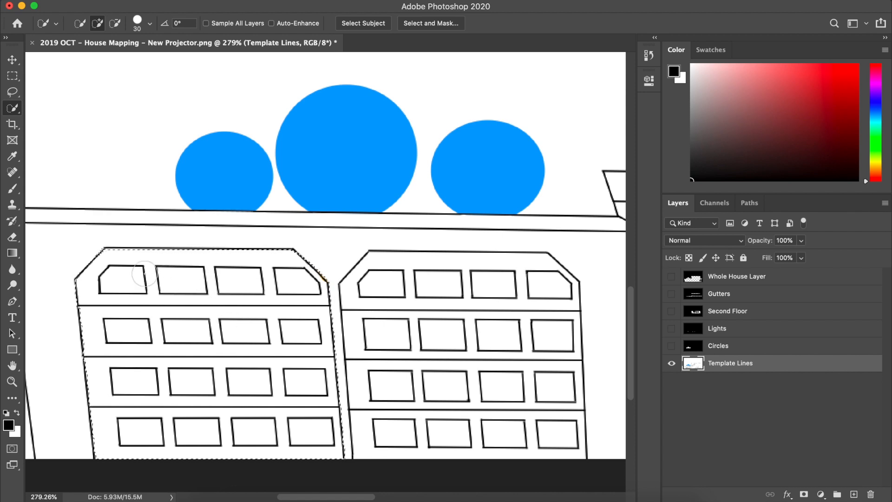
Examine the selection border around the left garage door to check that it follows the outline on every side
{"action": "scroll", "coordinate": [144, 273], "scroll_direction": "up", "scroll_amount": 5}
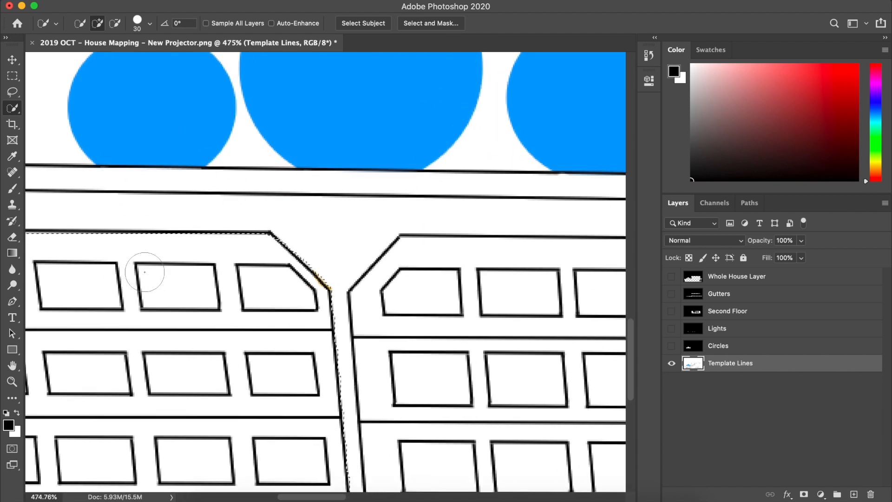
{"action": "scroll", "coordinate": [144, 272], "scroll_direction": "left", "scroll_amount": 5}
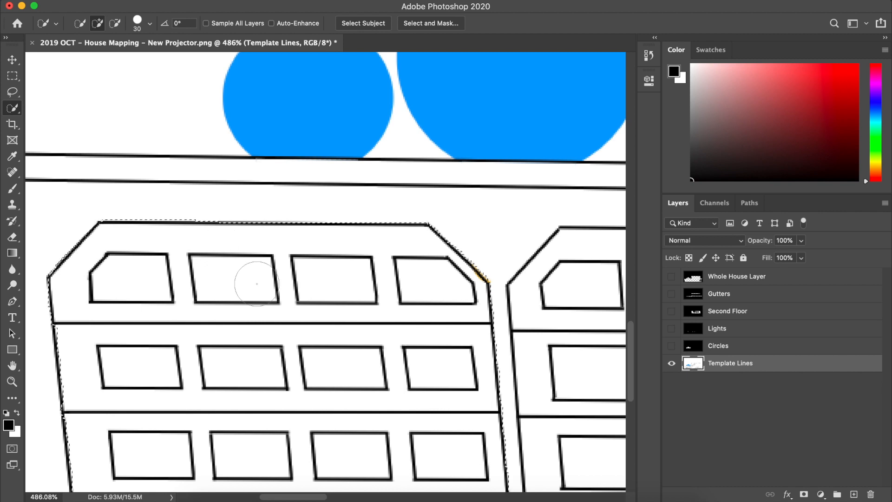
{"action": "scroll", "coordinate": [256, 284], "scroll_direction": "down", "scroll_amount": 3}
{"action": "scroll", "coordinate": [256, 285], "scroll_direction": "right", "scroll_amount": 2}
{"action": "scroll", "coordinate": [418, 418], "scroll_direction": "down", "scroll_amount": 3}
{"action": "scroll", "coordinate": [418, 418], "scroll_direction": "right", "scroll_amount": 2}
{"action": "scroll", "coordinate": [423, 425], "scroll_direction": "down", "scroll_amount": 3}
{"action": "scroll", "coordinate": [423, 425], "scroll_direction": "right", "scroll_amount": 1}
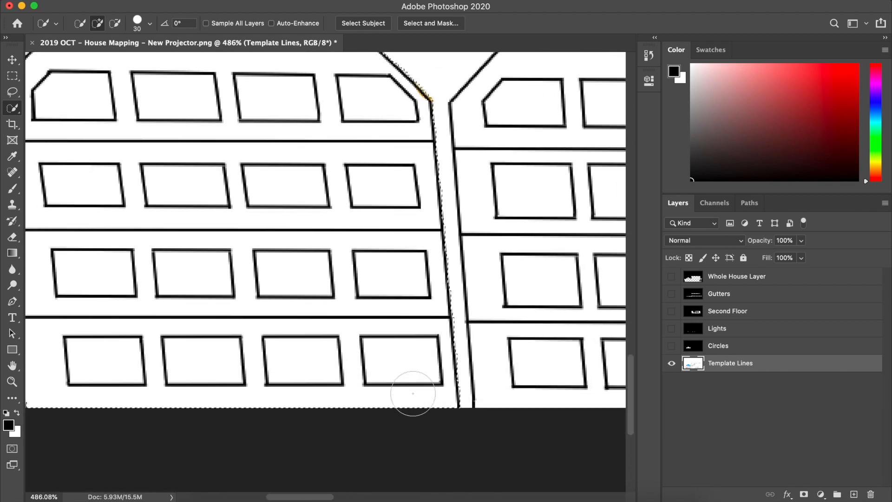
{"action": "scroll", "coordinate": [209, 348], "scroll_direction": "left", "scroll_amount": 3}
{"action": "scroll", "coordinate": [209, 348], "scroll_direction": "up", "scroll_amount": 1}
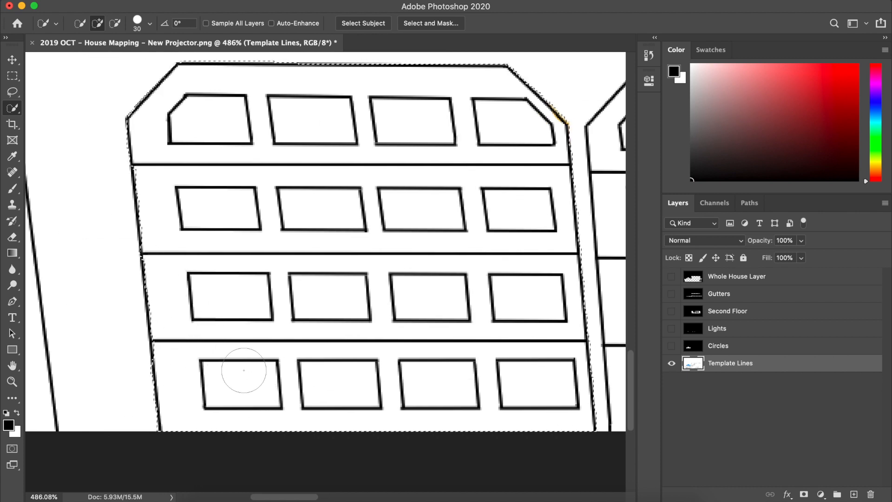
{"action": "scroll", "coordinate": [244, 370], "scroll_direction": "down", "scroll_amount": 5}
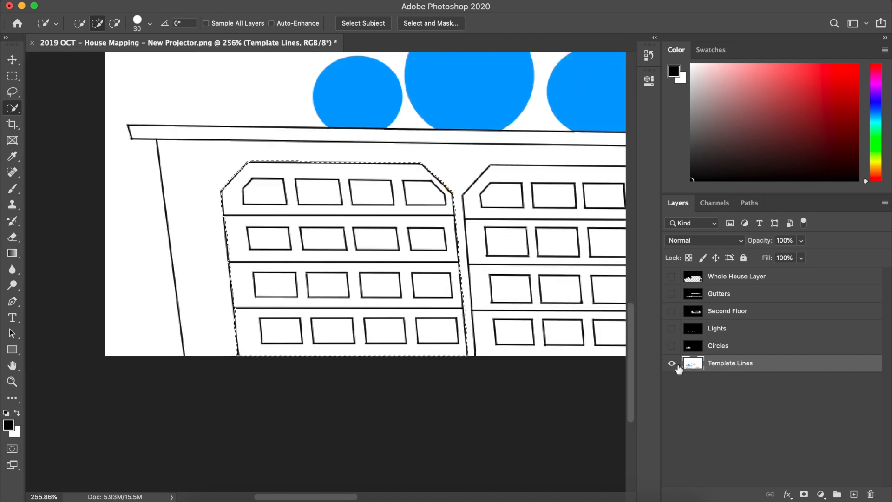
Hide Template Lines and add a new layer named Left Garage directly above it
{"action": "left_click", "coordinate": [671, 364]}
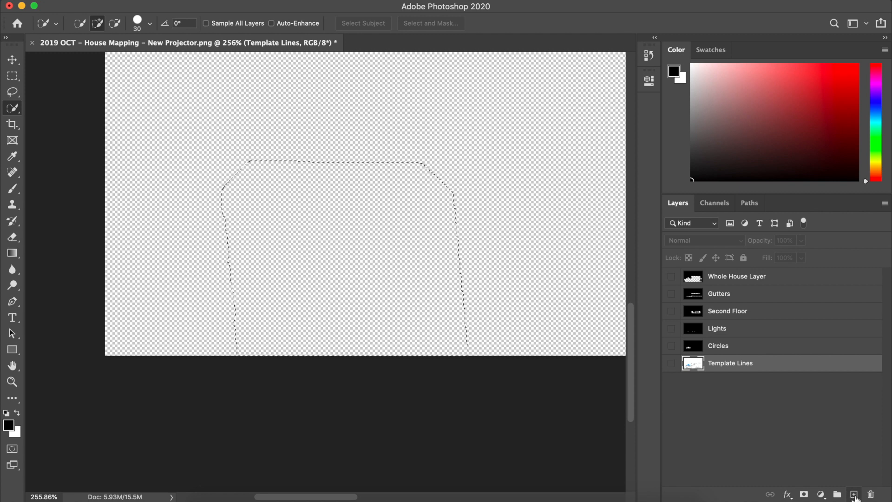
{"action": "left_click", "coordinate": [855, 495]}
{"action": "double_click", "coordinate": [719, 363]}
{"action": "type", "text": "Left Garage"}
{"action": "key", "text": "Return"}
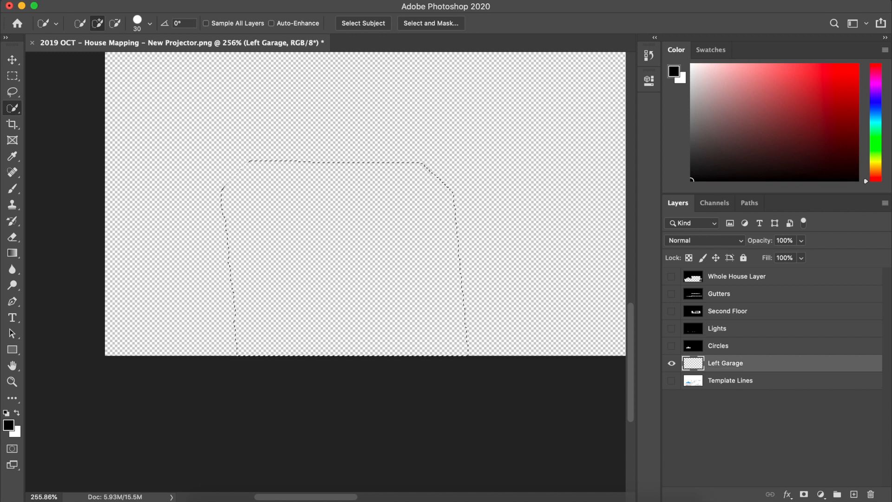
Invert the garage door selection and paint everything outside the door black on the Left Garage layer with the 1900 px Brush
{"action": "scroll", "coordinate": [254, 238], "scroll_direction": "up", "scroll_amount": 5}
{"action": "scroll", "coordinate": [255, 239], "scroll_direction": "right", "scroll_amount": 4}
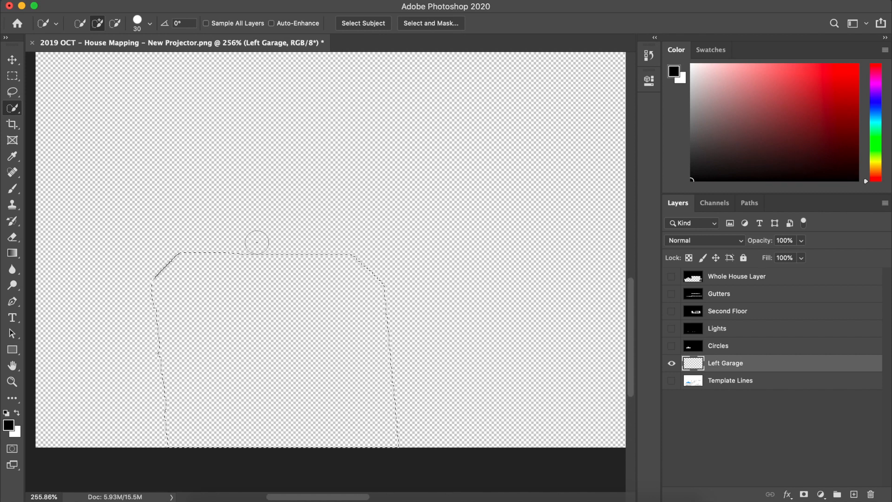
{"action": "scroll", "coordinate": [256, 242], "scroll_direction": "down", "scroll_amount": 5}
{"action": "scroll", "coordinate": [255, 250], "scroll_direction": "right", "scroll_amount": 4}
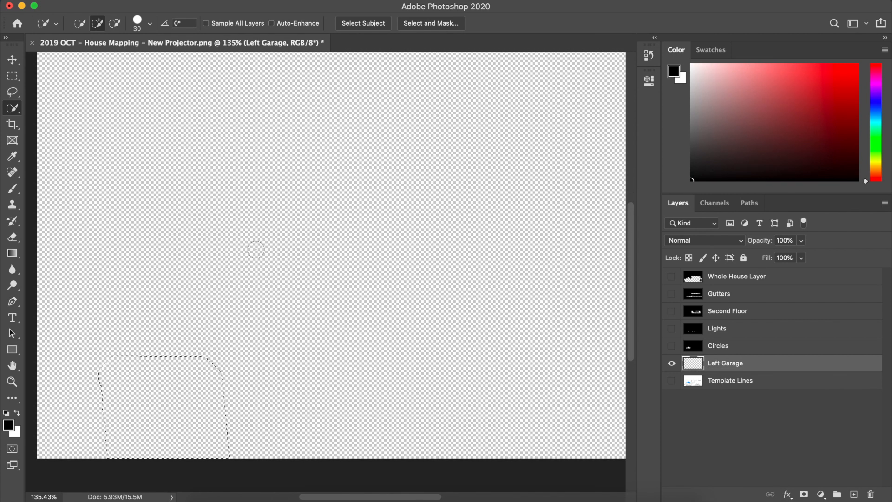
{"action": "scroll", "coordinate": [256, 250], "scroll_direction": "down", "scroll_amount": 2}
{"action": "key", "text": "super+shift+i"}
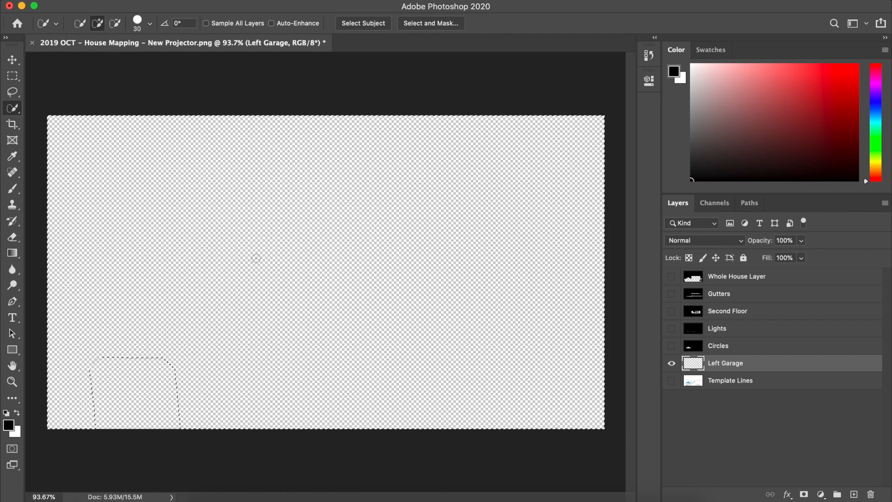
{"action": "left_click", "coordinate": [12, 188]}
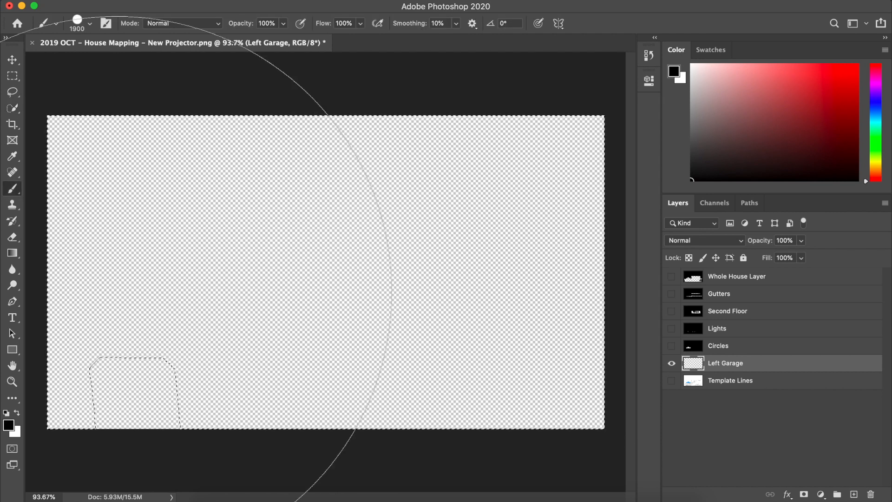
{"action": "left_click", "coordinate": [256, 279]}
{"action": "left_click_drag", "start_coordinate": [350, 288], "coordinate": [574, 288]}
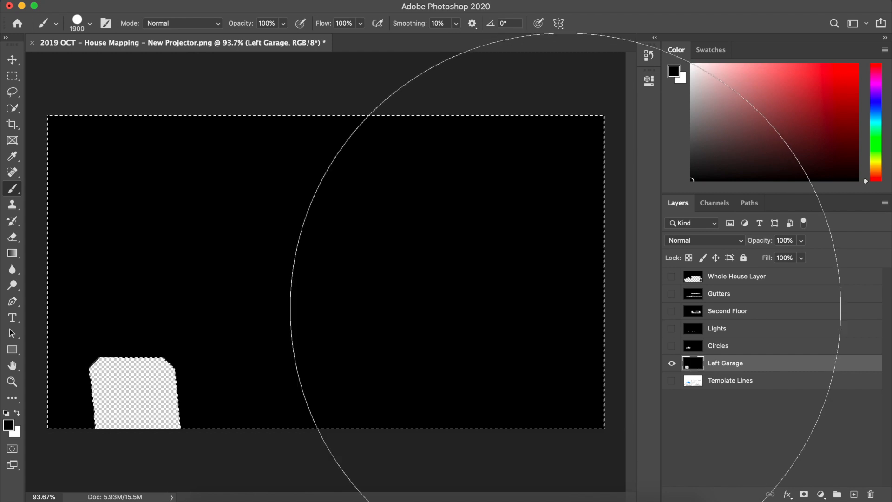
Hide the Left Garage layer and make Template Lines the visible, active layer
{"action": "left_click", "coordinate": [671, 364]}
{"action": "left_click", "coordinate": [671, 381]}
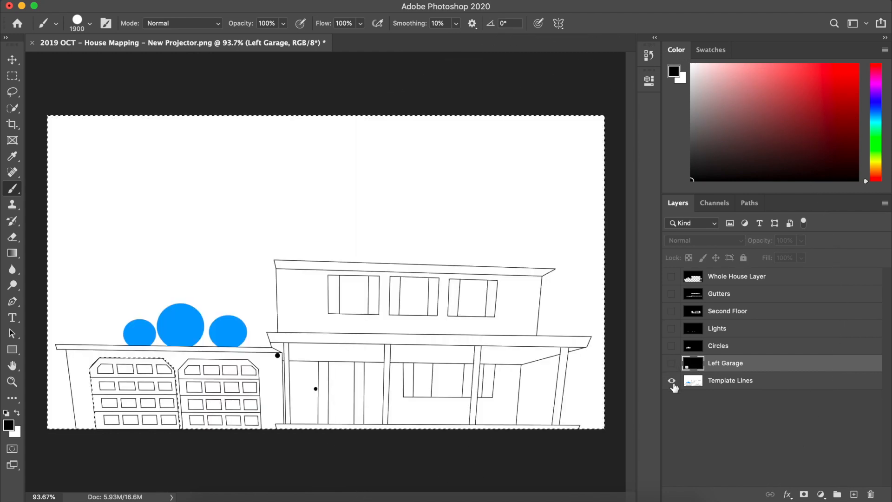
{"action": "left_click", "coordinate": [730, 381]}
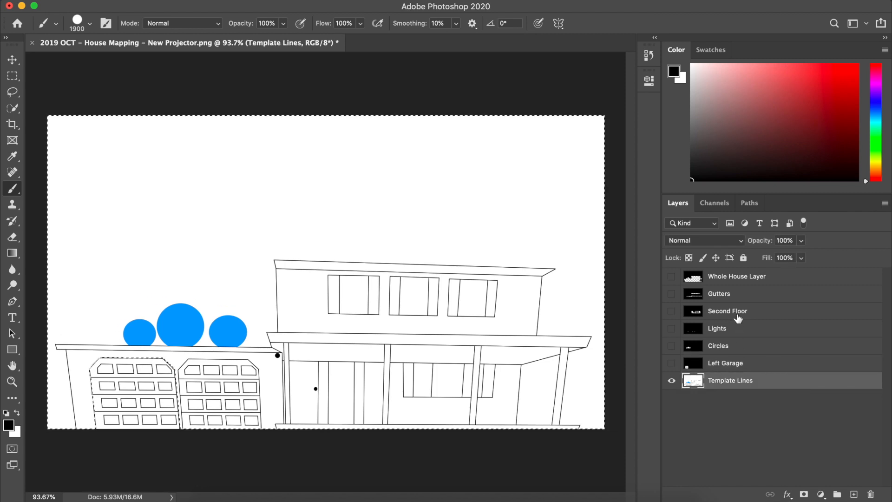
Reduce the Brush size in repeated decrements, then switch to the Move tool
{"action": "key", "text": "bracketleft"}
{"action": "key", "text": "bracketleft"}
{"action": "key", "text": "bracketleft"}
{"action": "key", "text": "bracketleft"}
{"action": "key", "text": "bracketleft"}
{"action": "key", "text": "bracketleft"}
{"action": "key", "text": "bracketleft"}
{"action": "key", "text": "bracketleft"}
{"action": "key", "text": "bracketleft"}
{"action": "key", "text": "bracketleft"}
{"action": "key", "text": "bracketleft"}
{"action": "key", "text": "bracketleft"}
{"action": "key", "text": "bracketleft"}
{"action": "key", "text": "bracketleft"}
{"action": "key", "text": "bracketleft"}
{"action": "key", "text": "bracketleft"}
{"action": "key", "text": "bracketleft"}
{"action": "key", "text": "bracketleft"}
{"action": "key", "text": "bracketleft"}
{"action": "key", "text": "bracketleft"}
{"action": "left_click", "coordinate": [12, 59]}
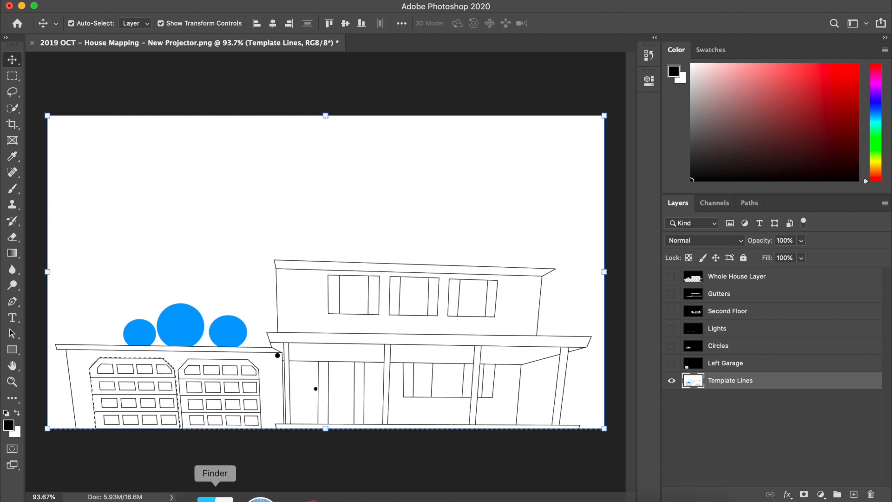
Switch to Finder and expand the 2019 Masks folder inside Halloween 2019 to look through its mask PNG files
{"action": "left_click", "coordinate": [215, 497]}
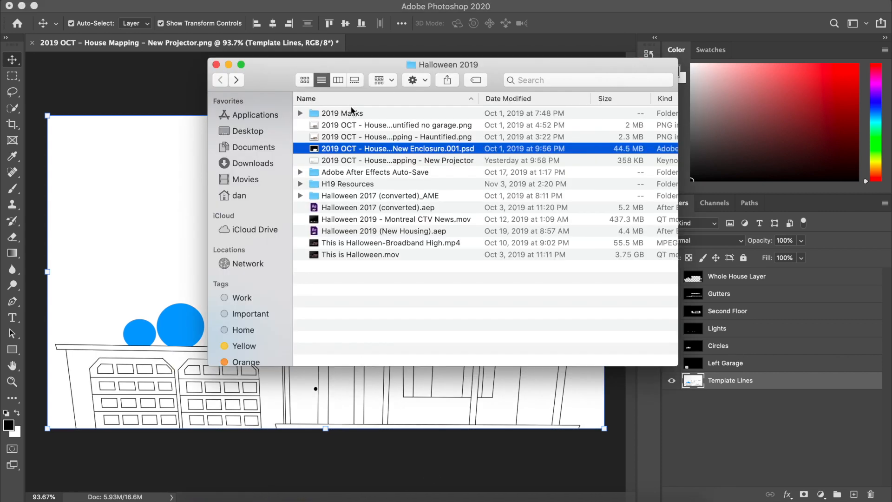
{"action": "left_click", "coordinate": [301, 113]}
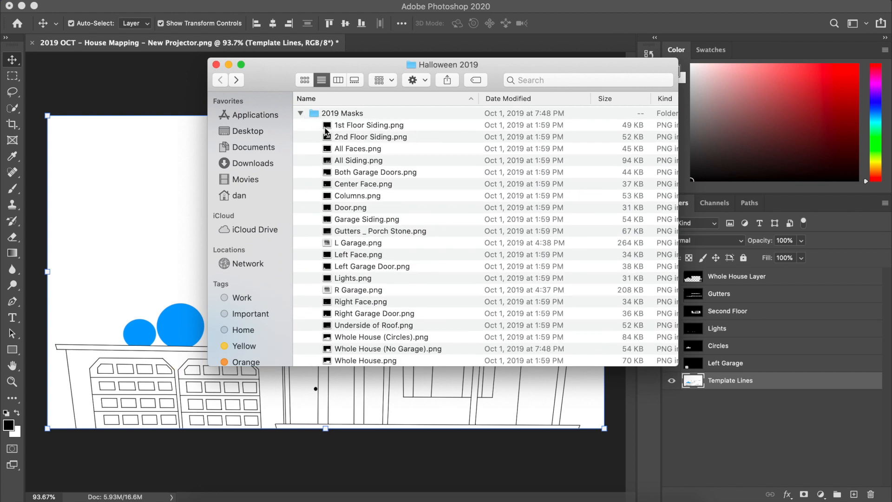
{"action": "scroll", "coordinate": [374, 175], "scroll_direction": "down", "scroll_amount": 2}
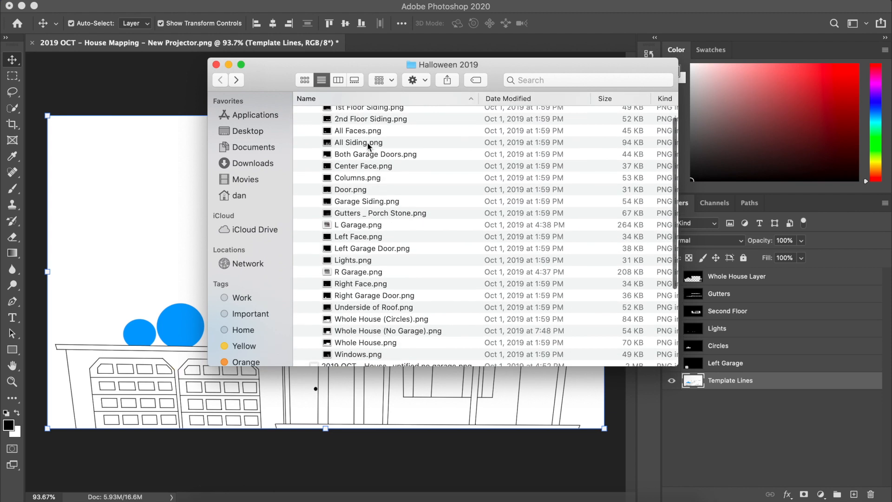
{"action": "scroll", "coordinate": [361, 112], "scroll_direction": "up", "scroll_amount": 2}
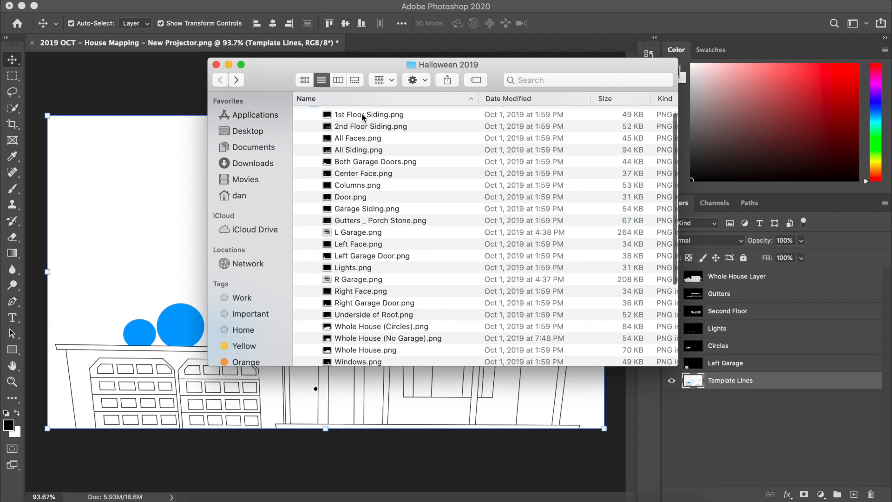